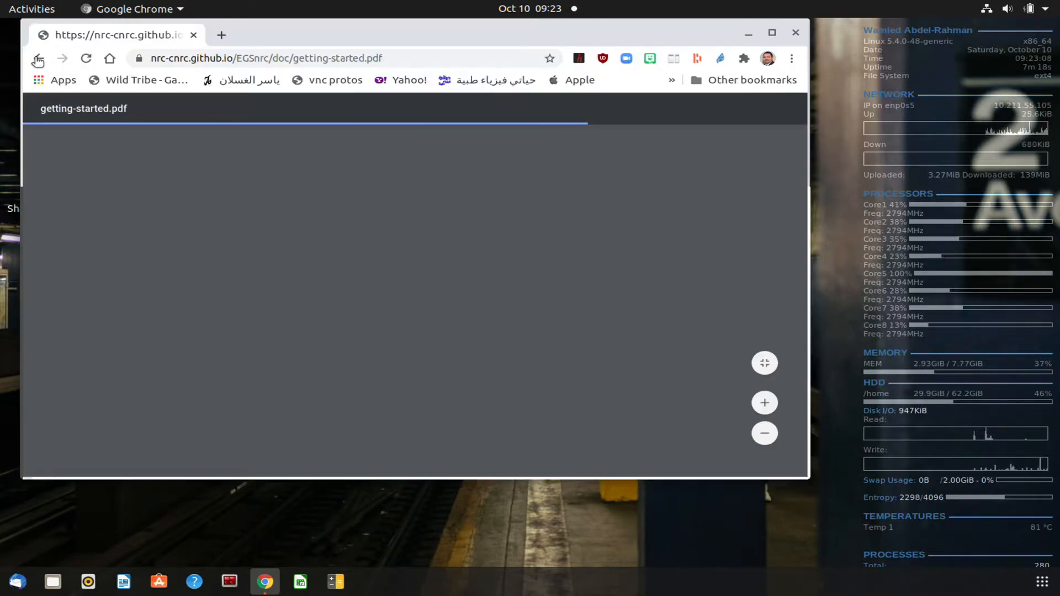
- Go back to the EGSnrc documentation page in Chrome
key(alt+Left)
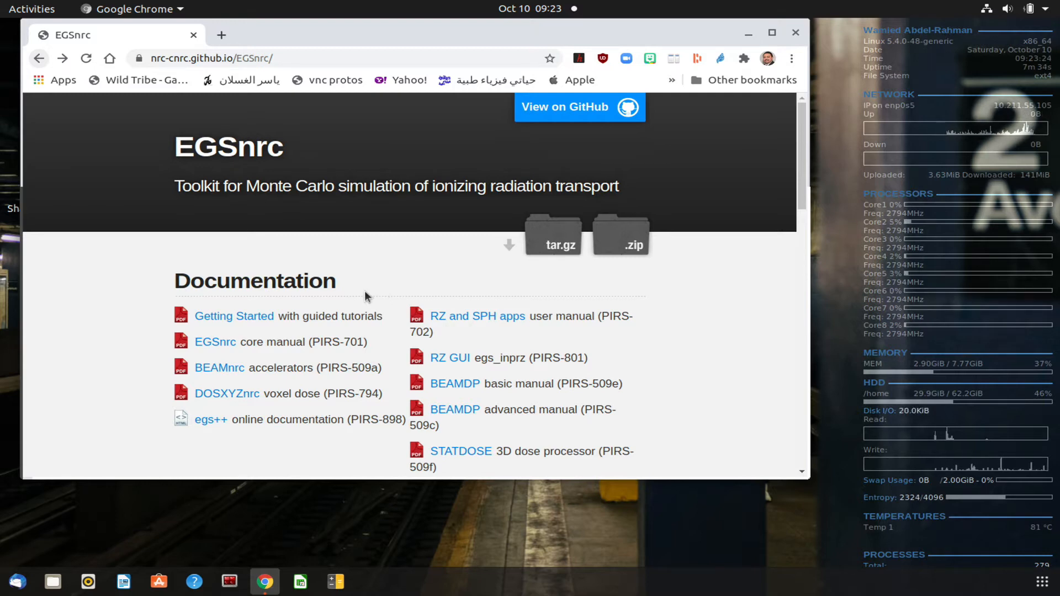
- Open the Getting Started guide and move to section 4.1 on creating an egs++ application
click(244, 319)
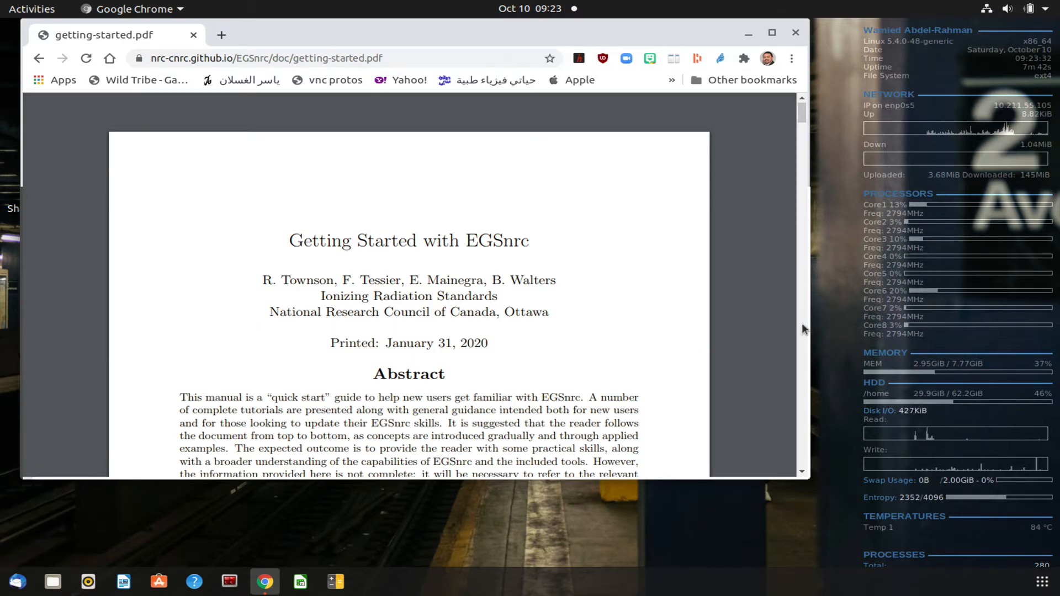
scroll(802, 329, down, 2)
scroll(802, 330, down, 3)
scroll(802, 323, down, 5)
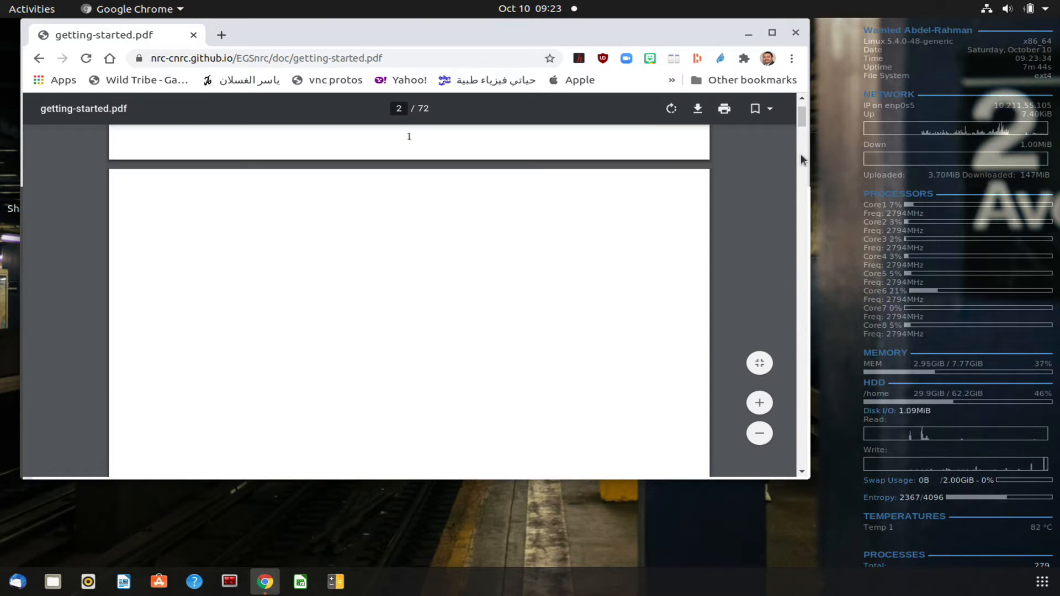
scroll(802, 180, down, 3)
scroll(802, 180, down, 5)
scroll(802, 180, down, 5)
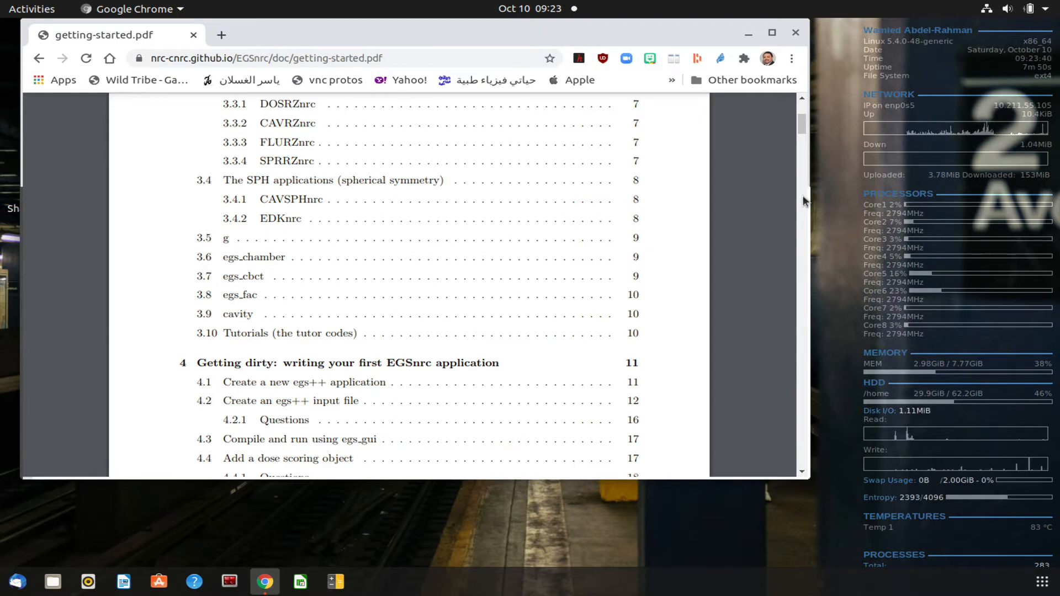
scroll(803, 197, down, 4)
scroll(804, 197, down, 5)
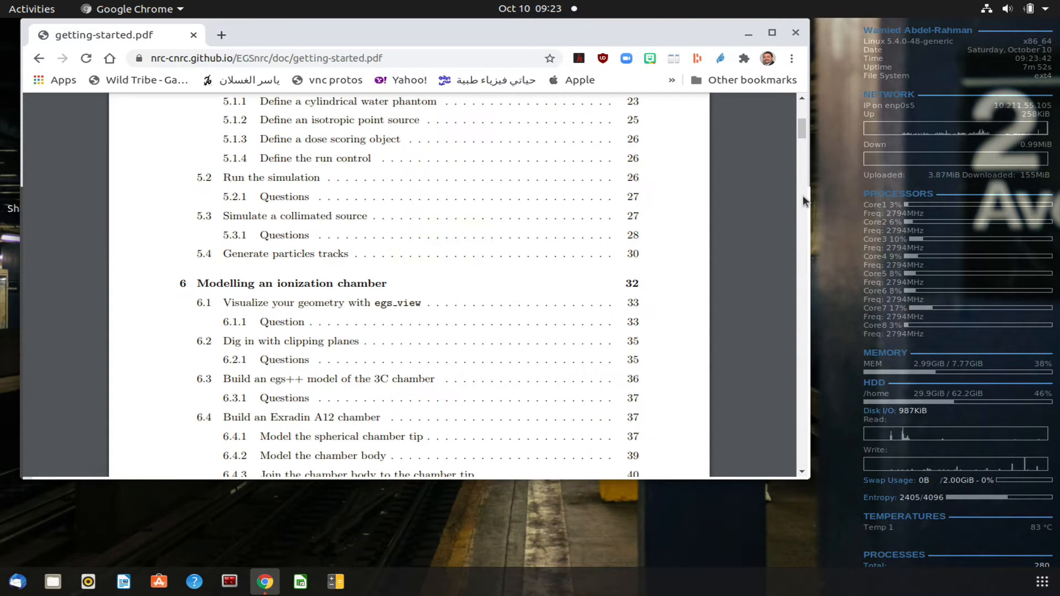
scroll(802, 199, down, 5)
scroll(802, 198, down, 5)
scroll(803, 199, down, 5)
scroll(802, 200, down, 5)
scroll(803, 199, down, 5)
scroll(803, 216, down, 2)
scroll(802, 236, down, 5)
scroll(802, 236, down, 5)
scroll(803, 231, down, 5)
scroll(803, 230, down, 5)
scroll(803, 247, down, 3)
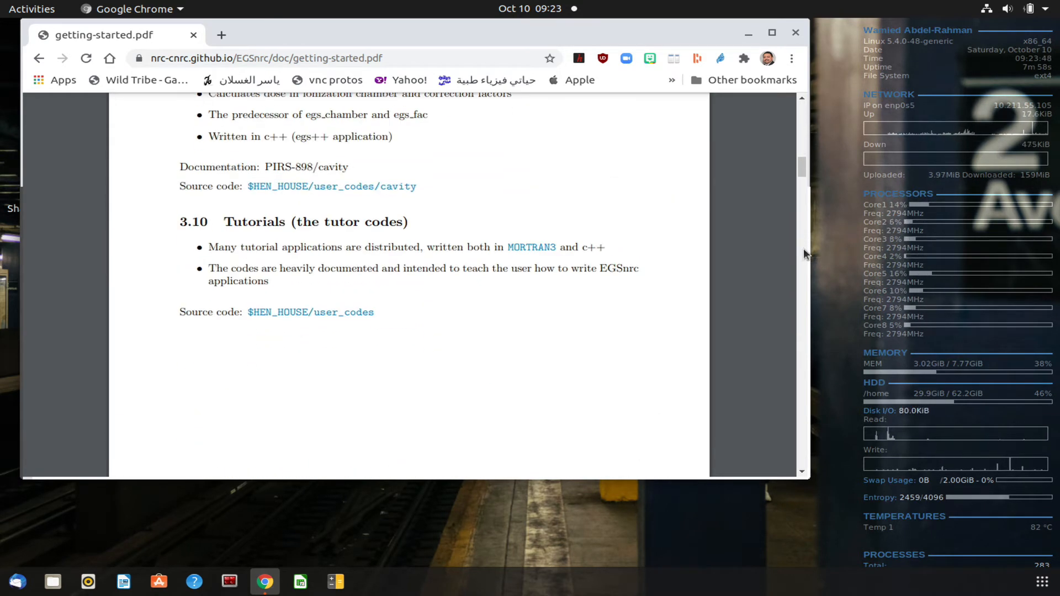
scroll(803, 248, down, 5)
scroll(803, 247, down, 5)
scroll(804, 247, down, 5)
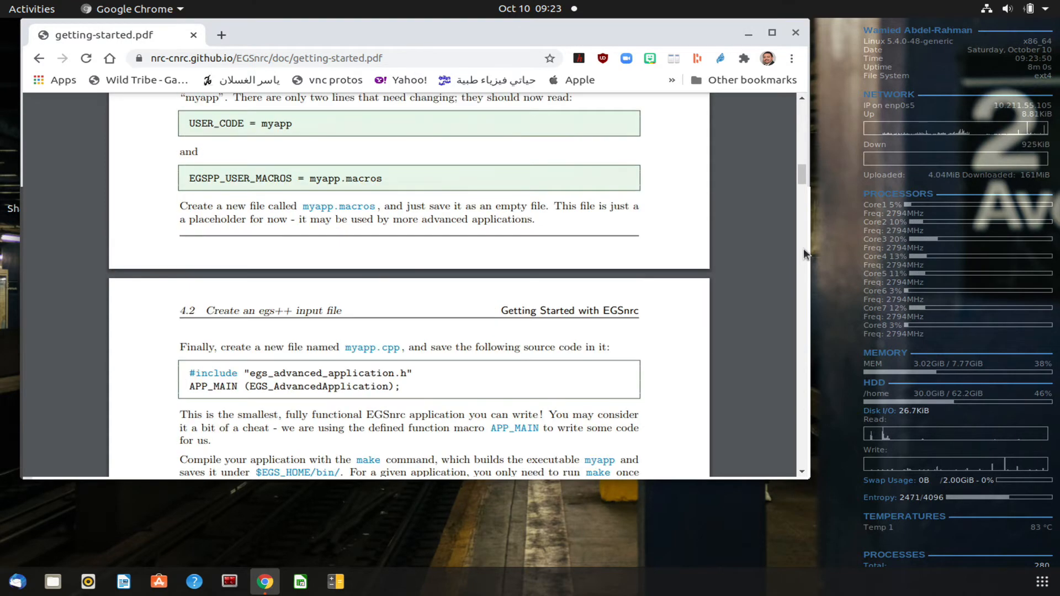
scroll(802, 124, up, 4)
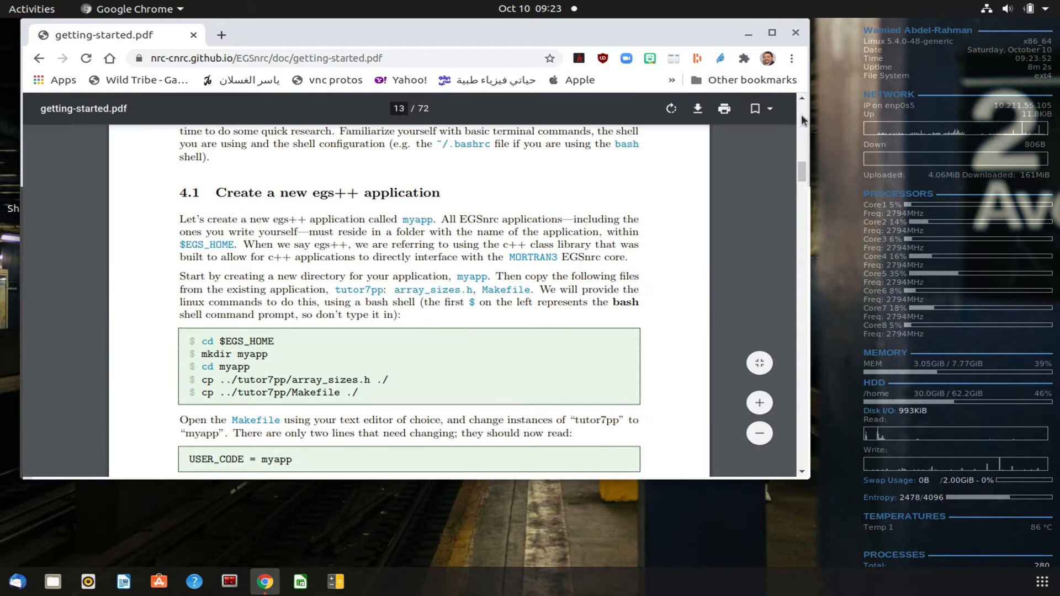
click(802, 98)
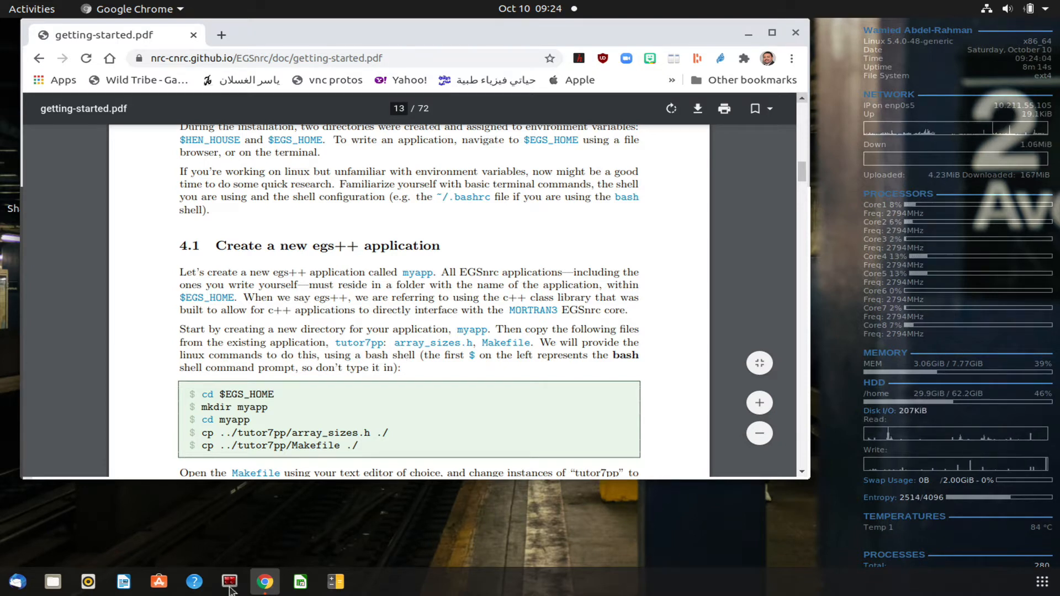
- Open Terminator beside the guide, cd into egs_home, mkdir myapp and enter it
click(230, 582)
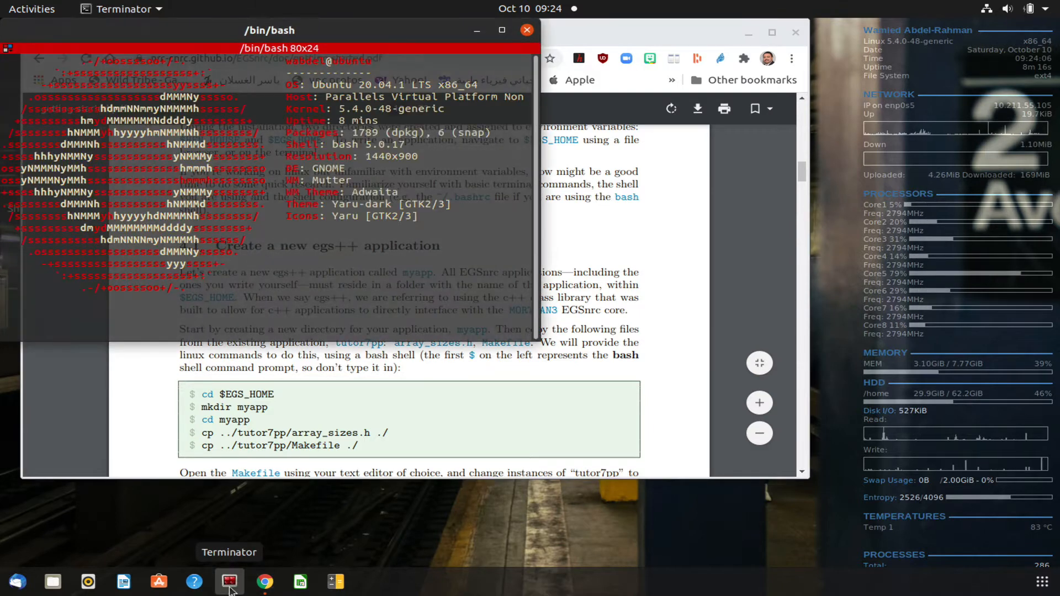
drag(319, 29, 600, 28)
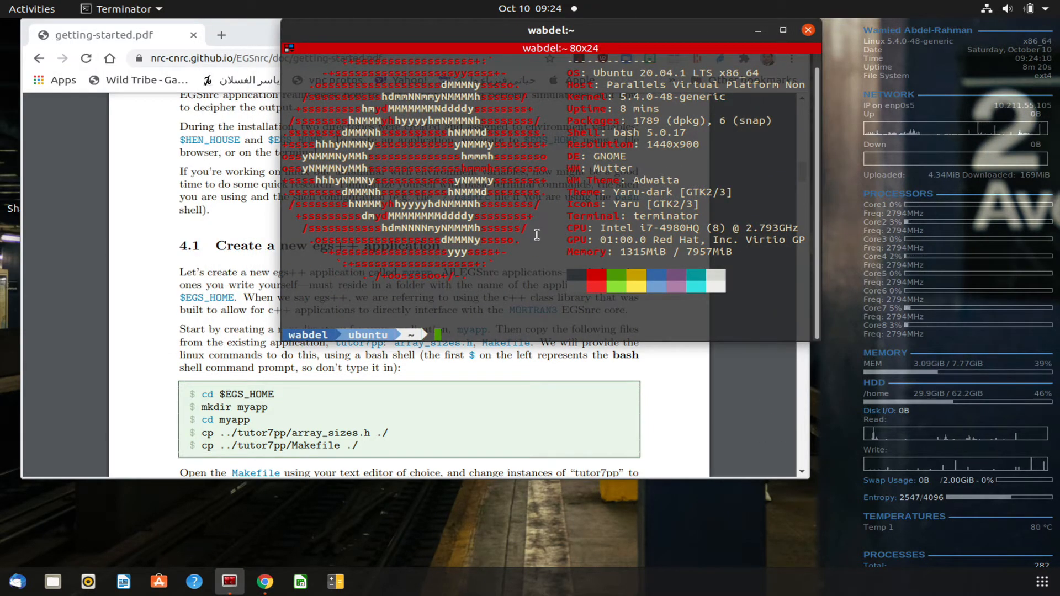
text(cd egs_home/)
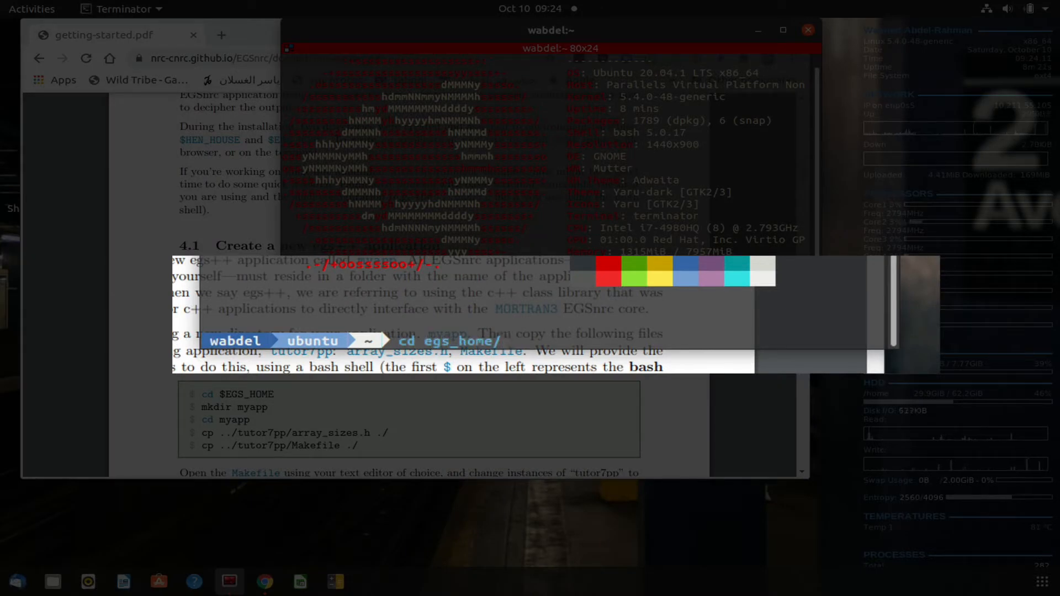
key(Return)
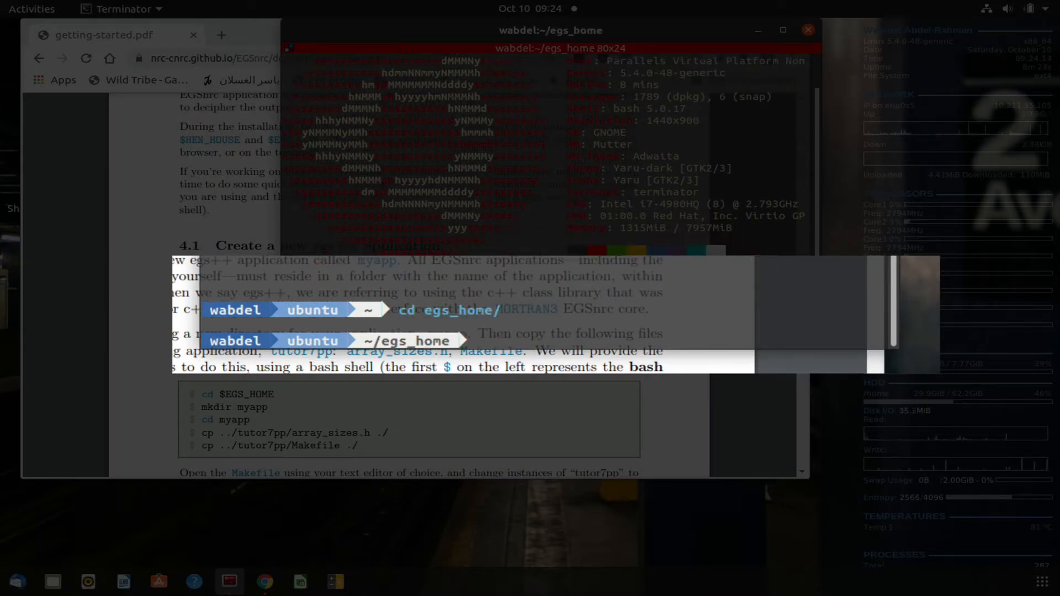
text(mkdir myapp)
key(Return)
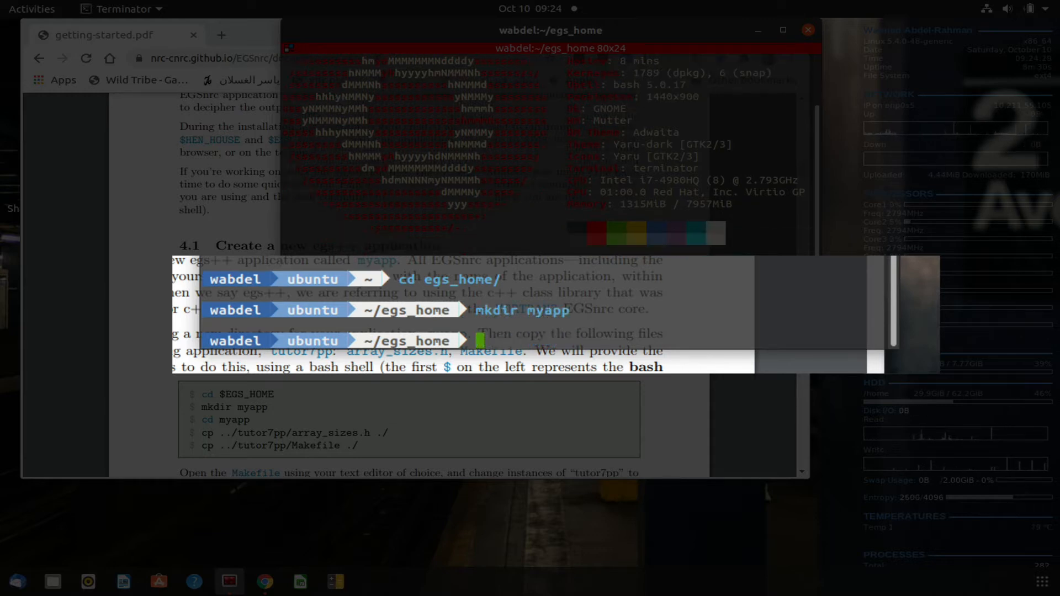
text(cd my)
key(Tab)
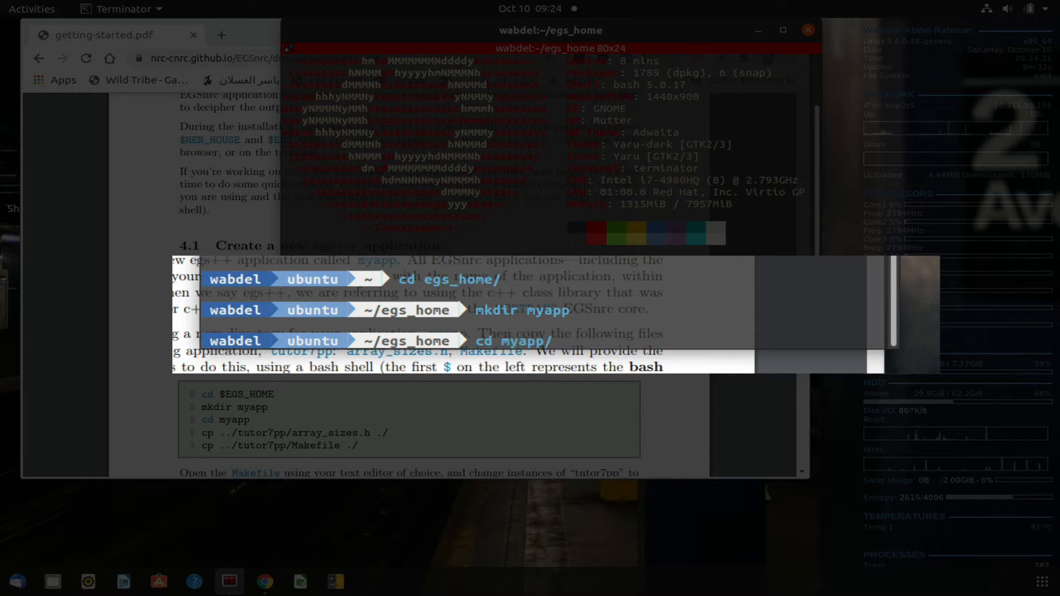
key(Return)
text(cp)
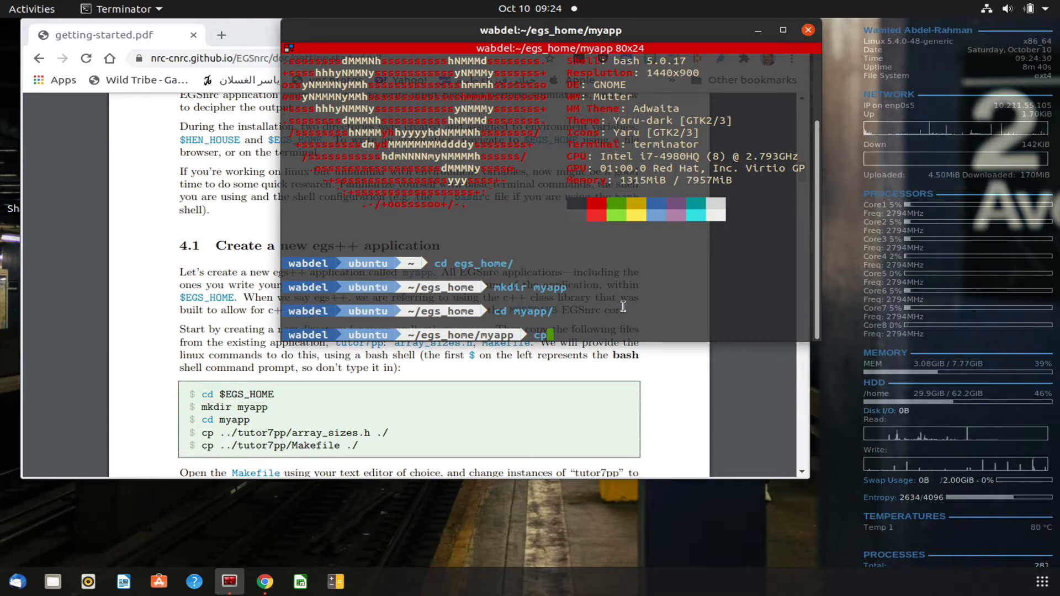
text(../)
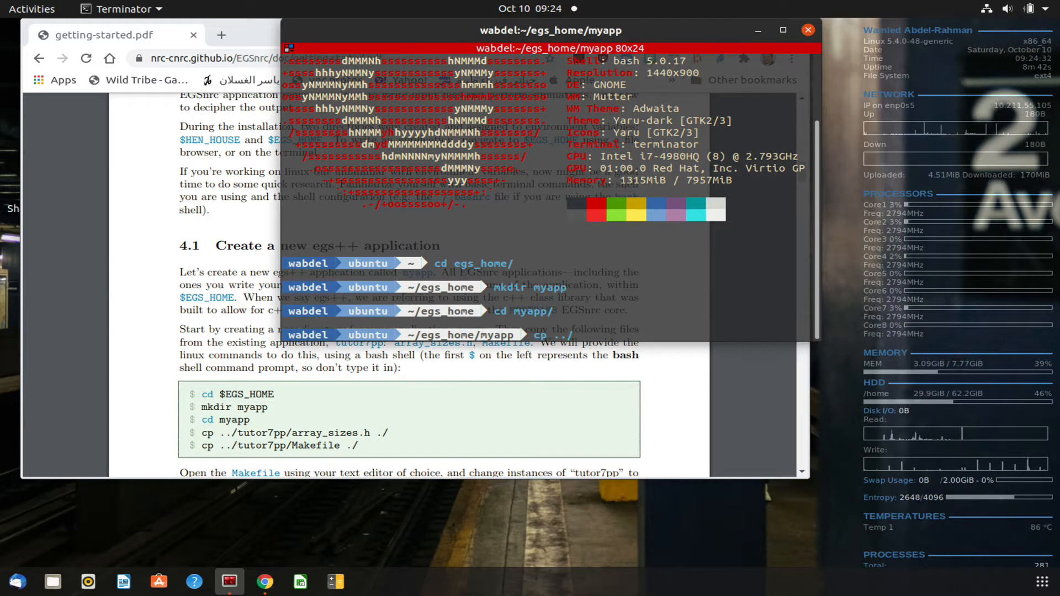
text(tutor)
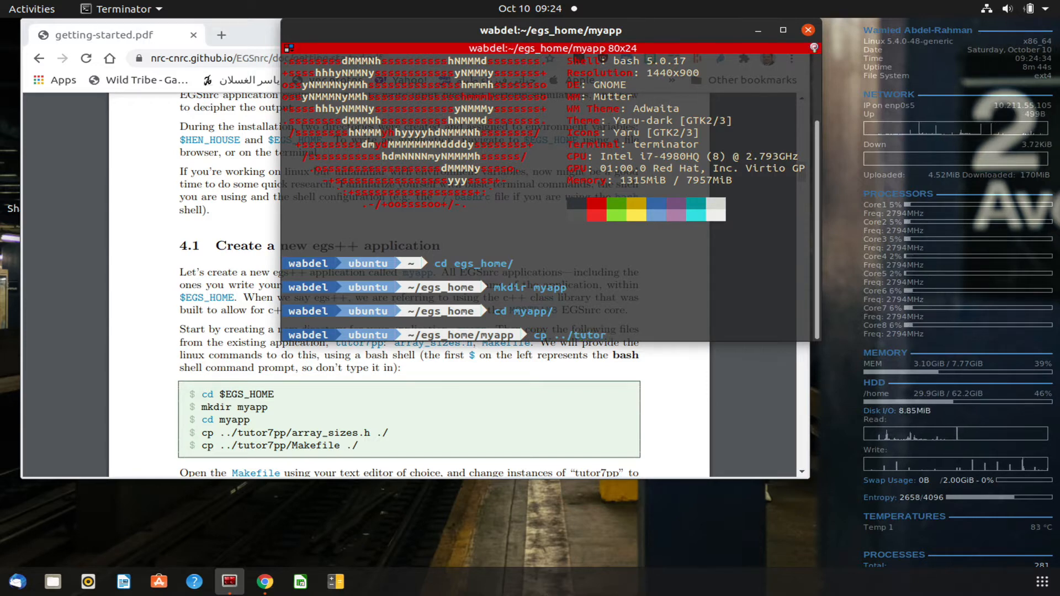
text(7)
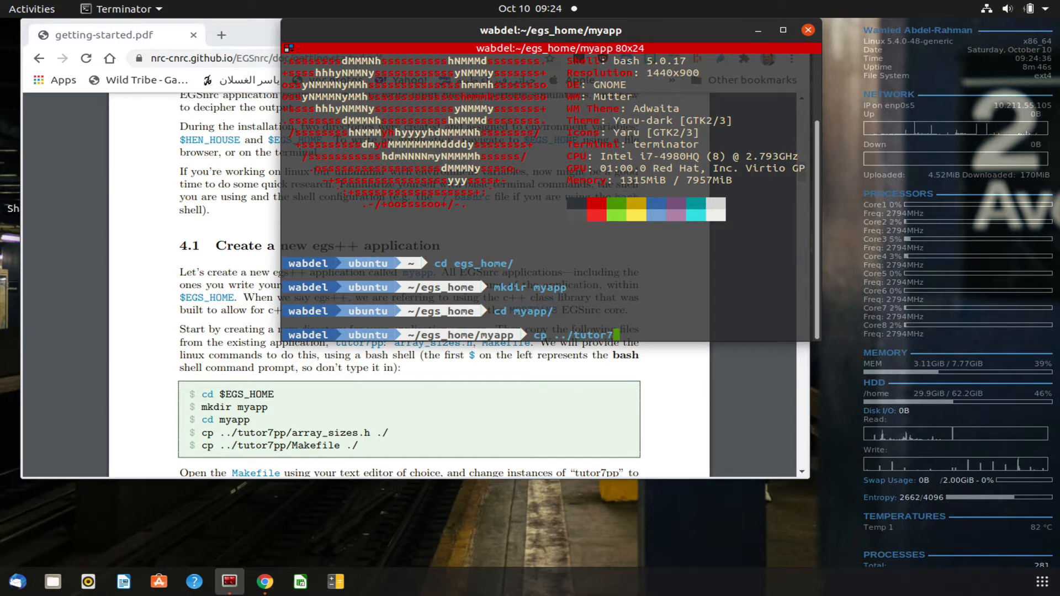
text(pp)
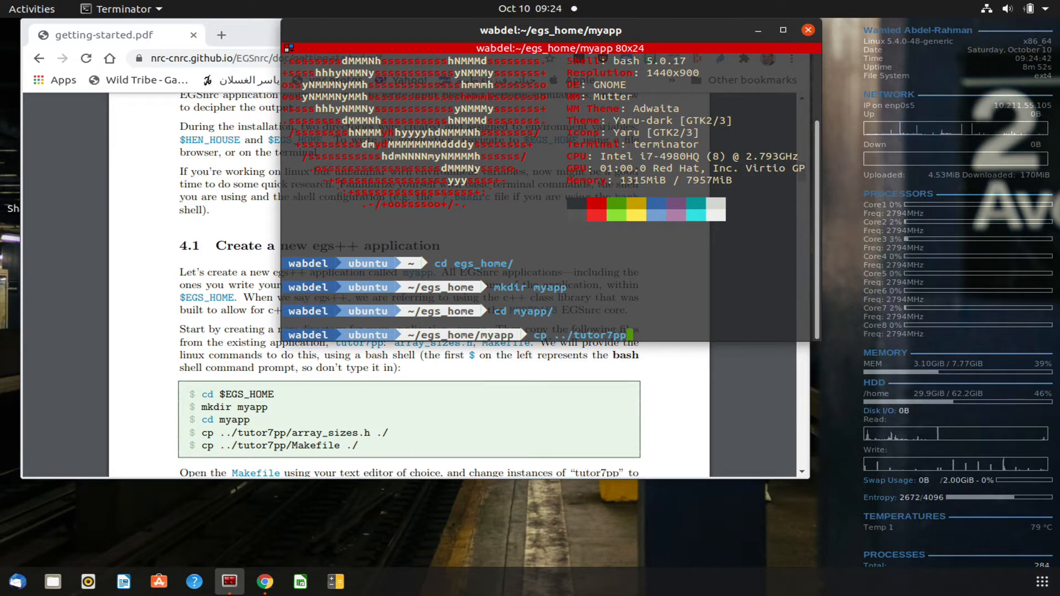
text(/)
text(a)
- Copy array_sizes.h and Makefile from ../tutor7pp into the myapp folder
key(Tab)
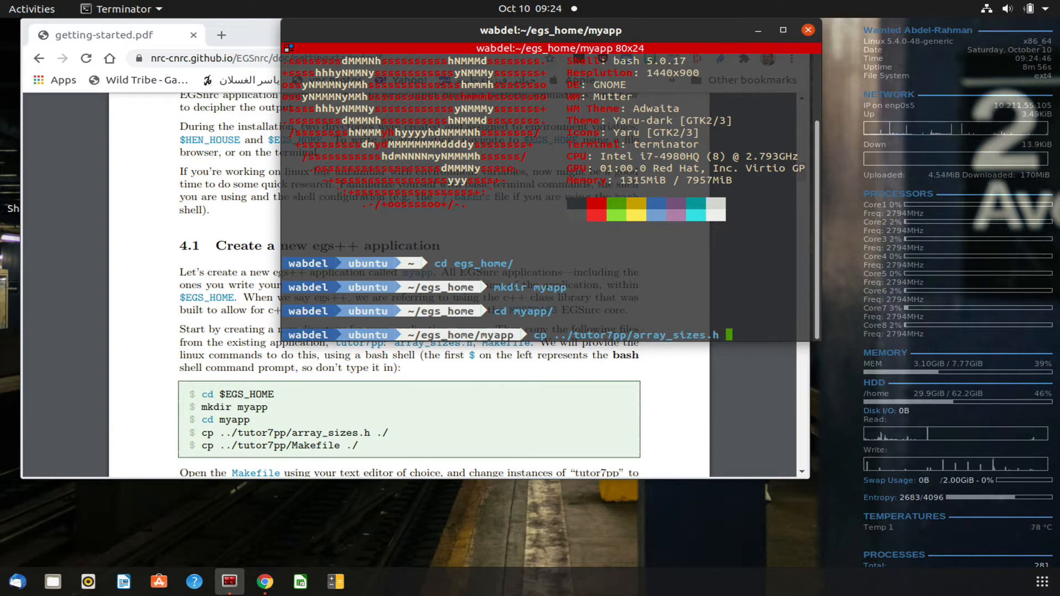
text(./.)
key(Return)
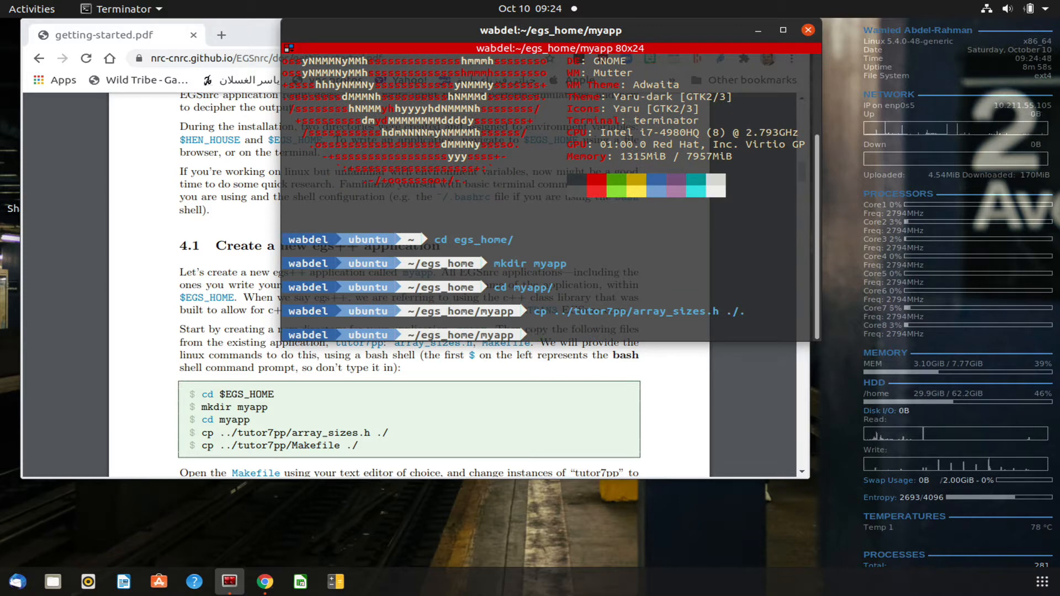
text(cp ..)
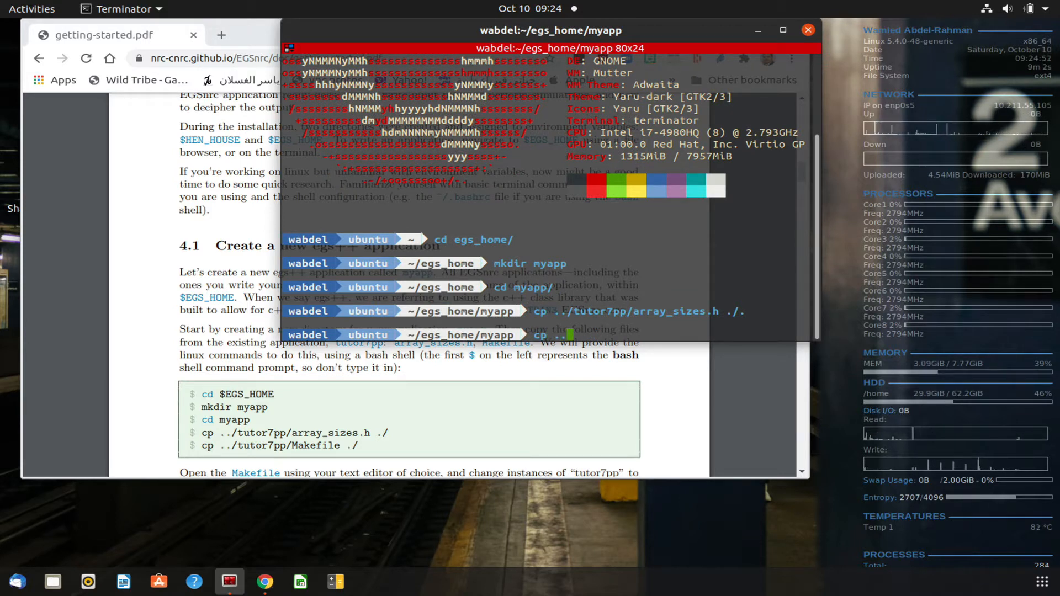
text(/tutor)
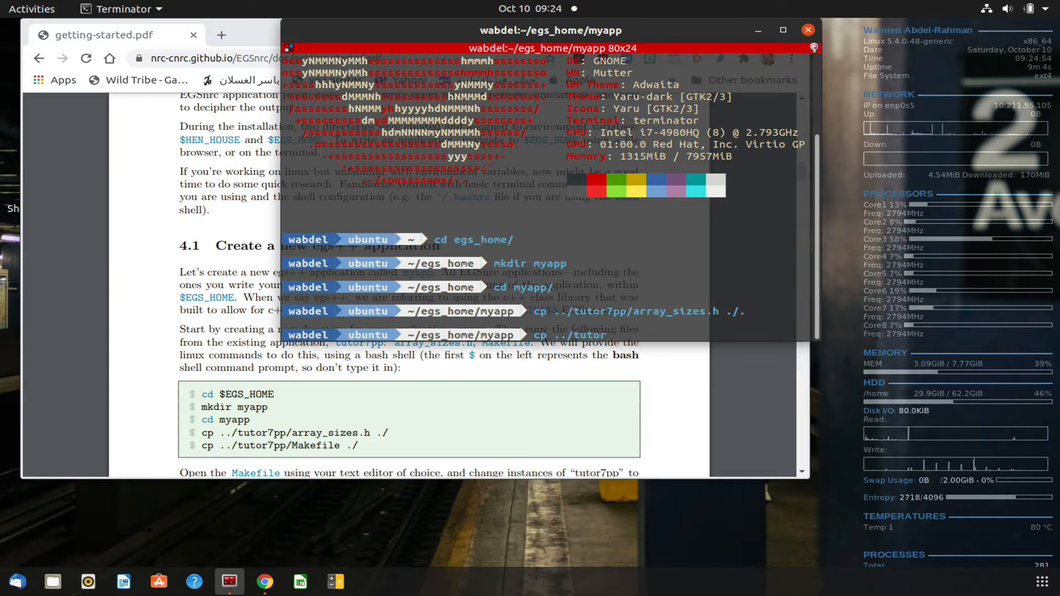
text(7pp/Ma)
key(Tab)
text(./)
key(Return)
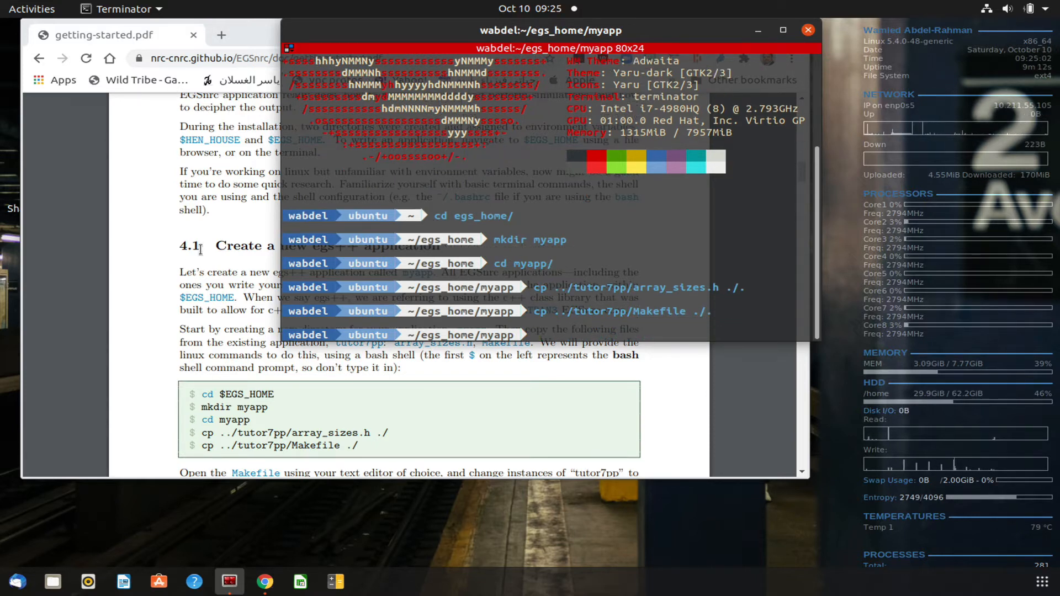
scroll(191, 263, down, 1)
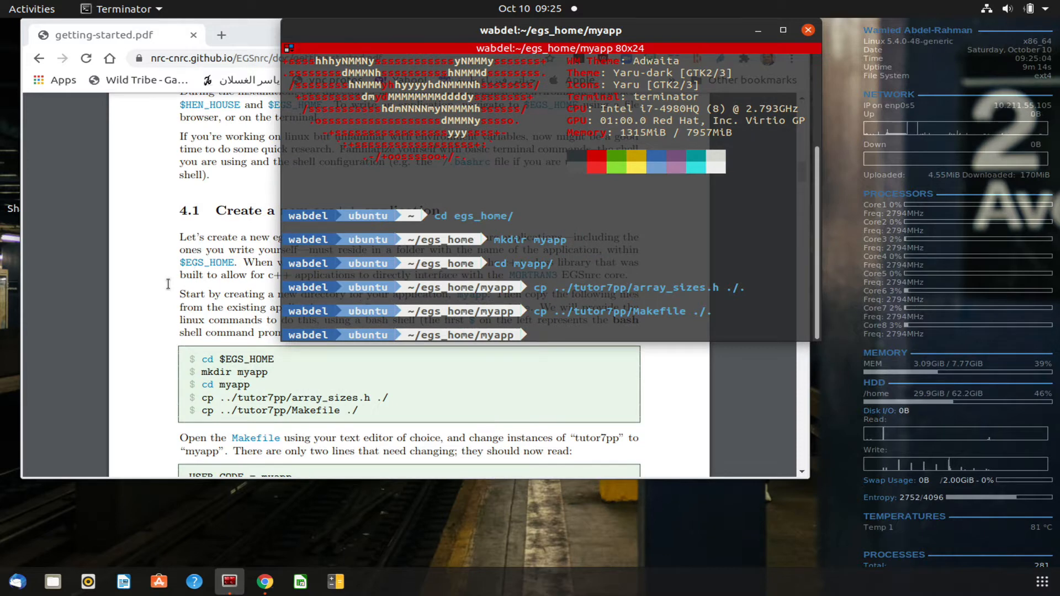
scroll(167, 286, down, 1)
scroll(167, 285, down, 1)
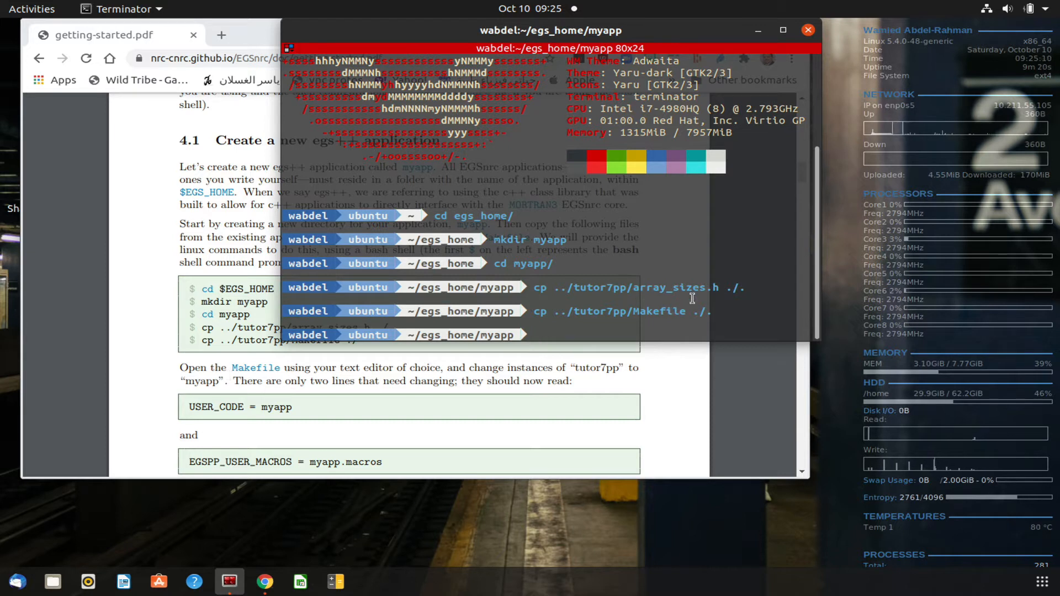
text(emacs )
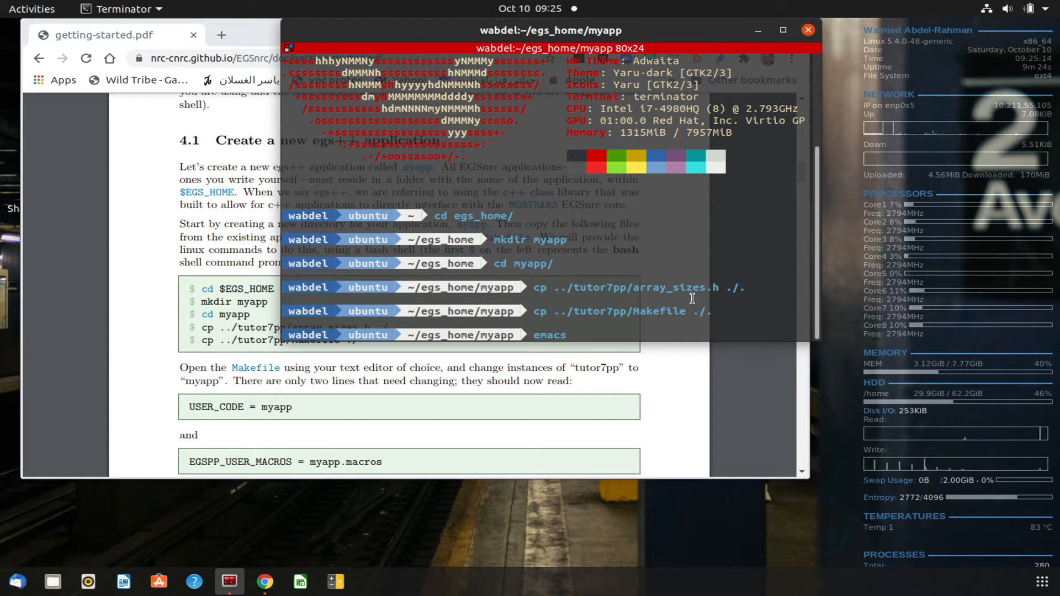
text(Makefile)
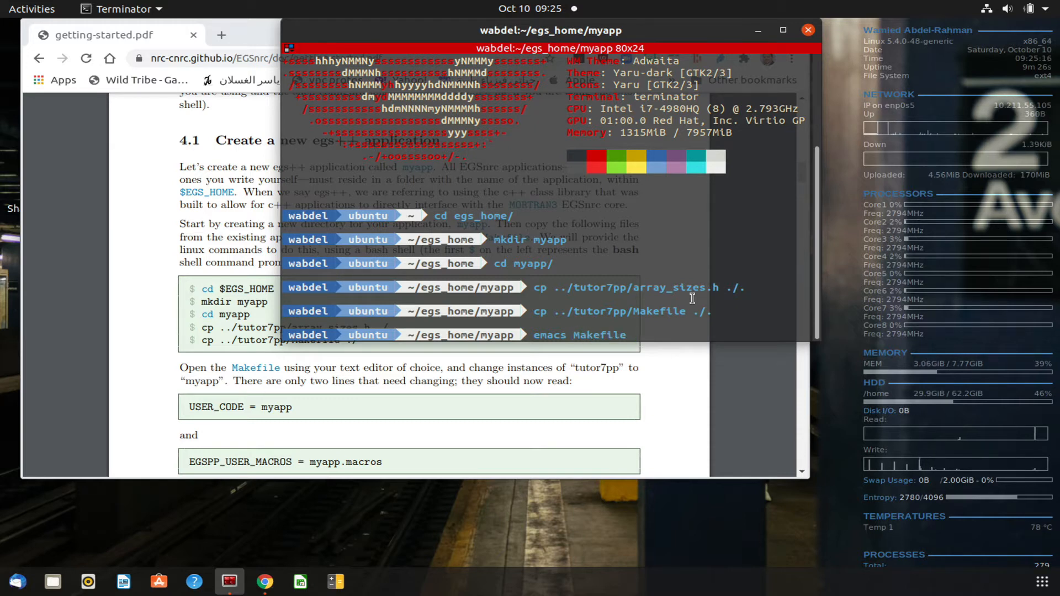
- Open the Makefile in Emacs and arrange the windows so the guide's commands stay visible
key(Return)
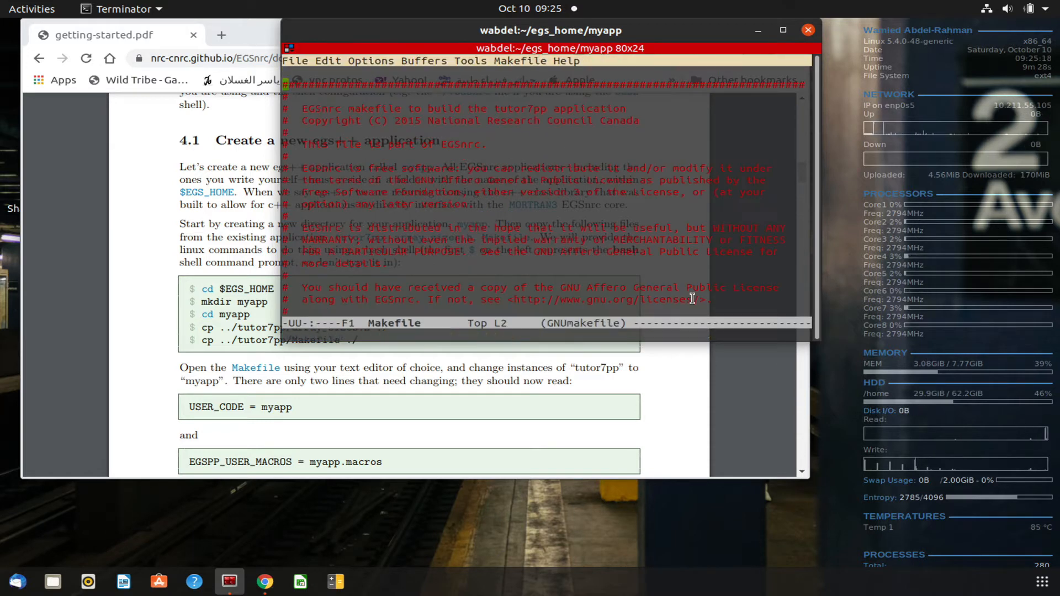
scroll(692, 299, down, 4)
scroll(692, 298, down, 5)
scroll(692, 299, down, 3)
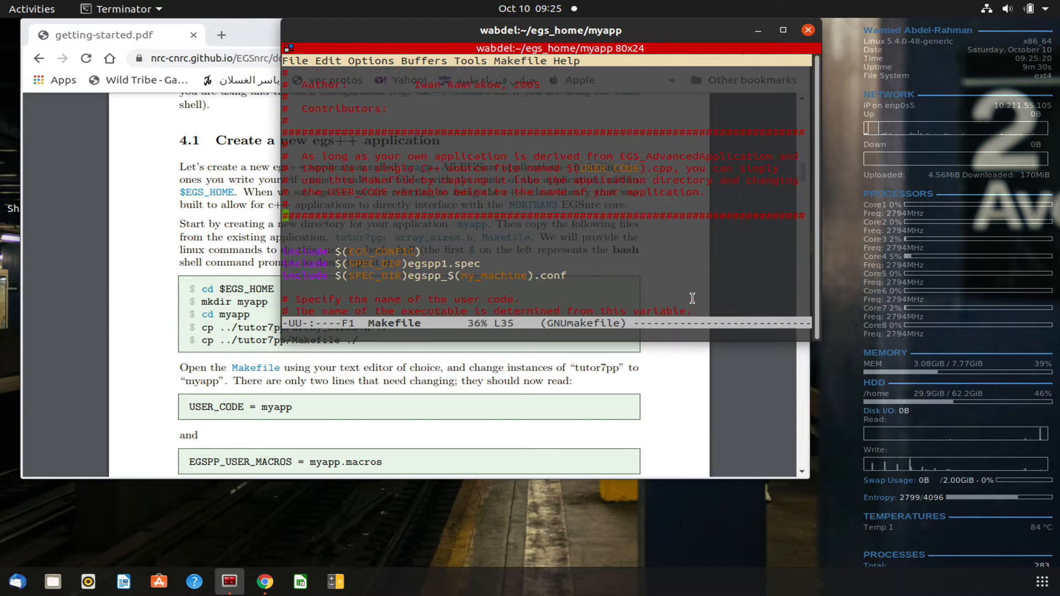
key(Down)
key(Down)
key(Down)
drag(670, 33, 816, 66)
drag(479, 29, 386, 48)
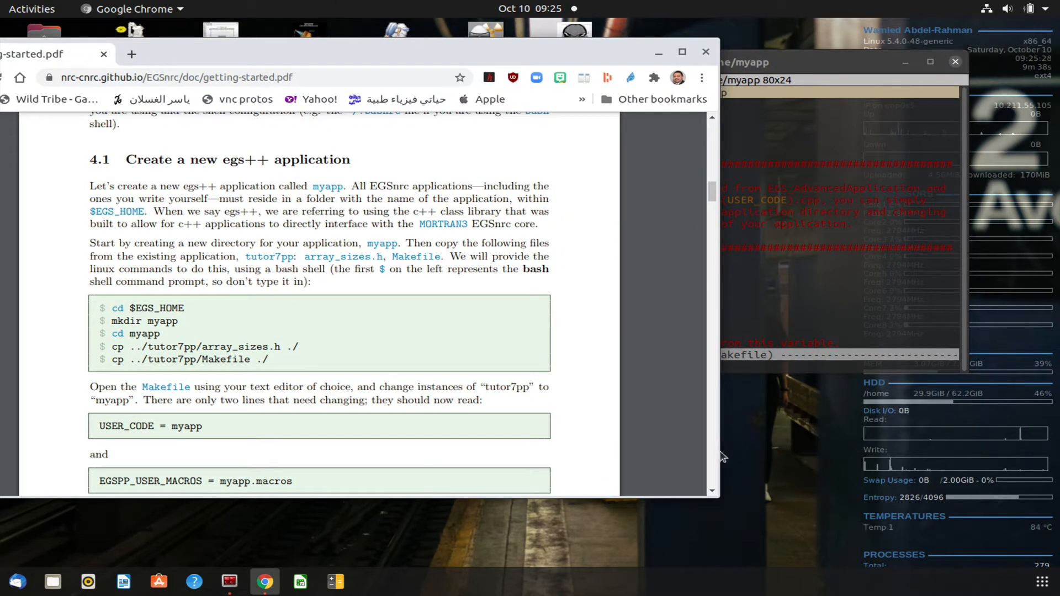
drag(720, 456, 676, 456)
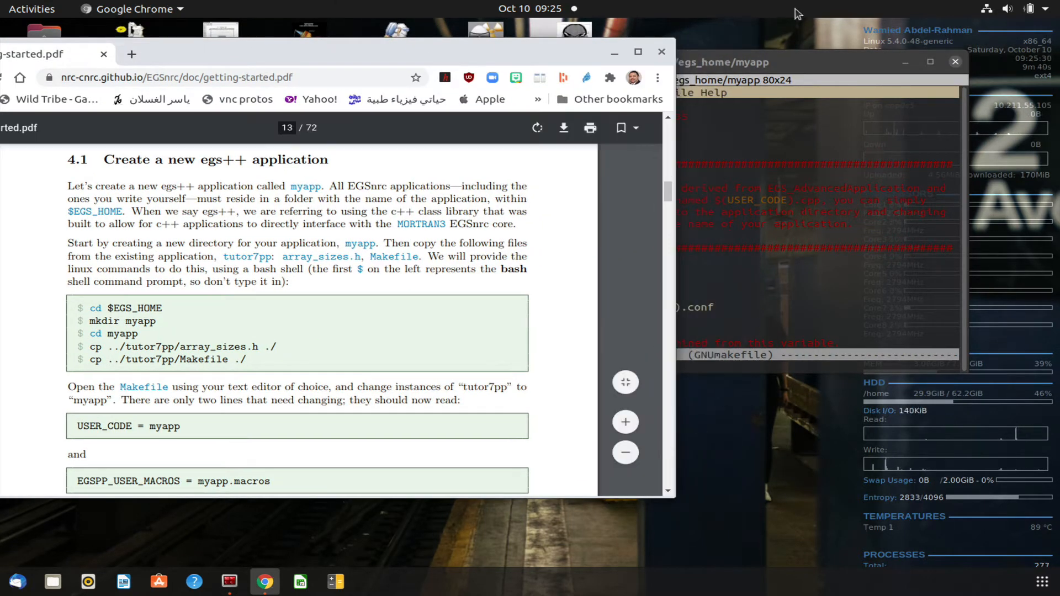
drag(796, 67, 913, 74)
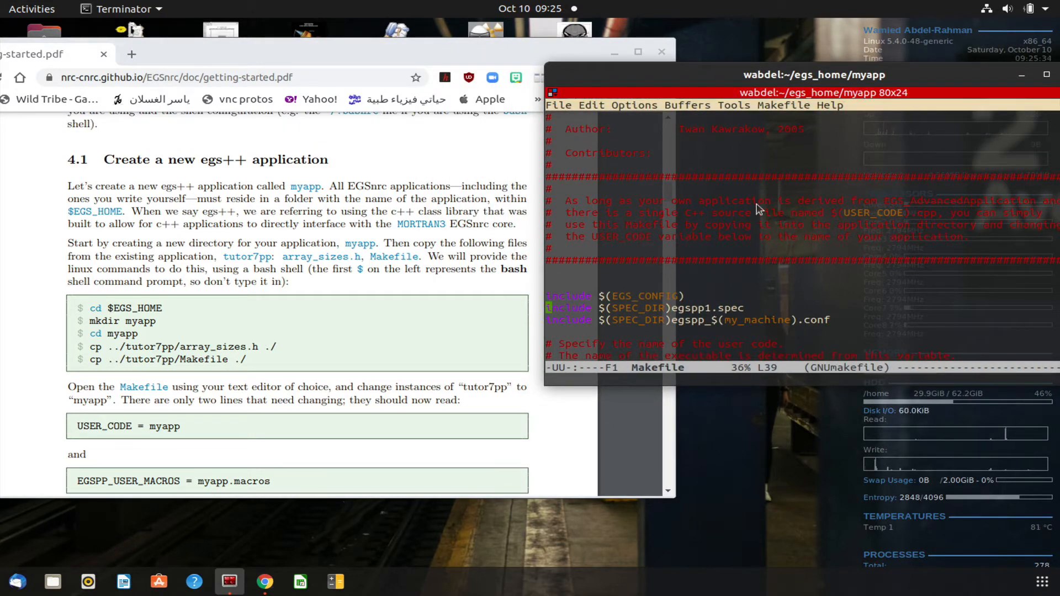
key(ctrl+s)
key(ctrl+g)
key(ctrl+x)
key(ctrl+c)
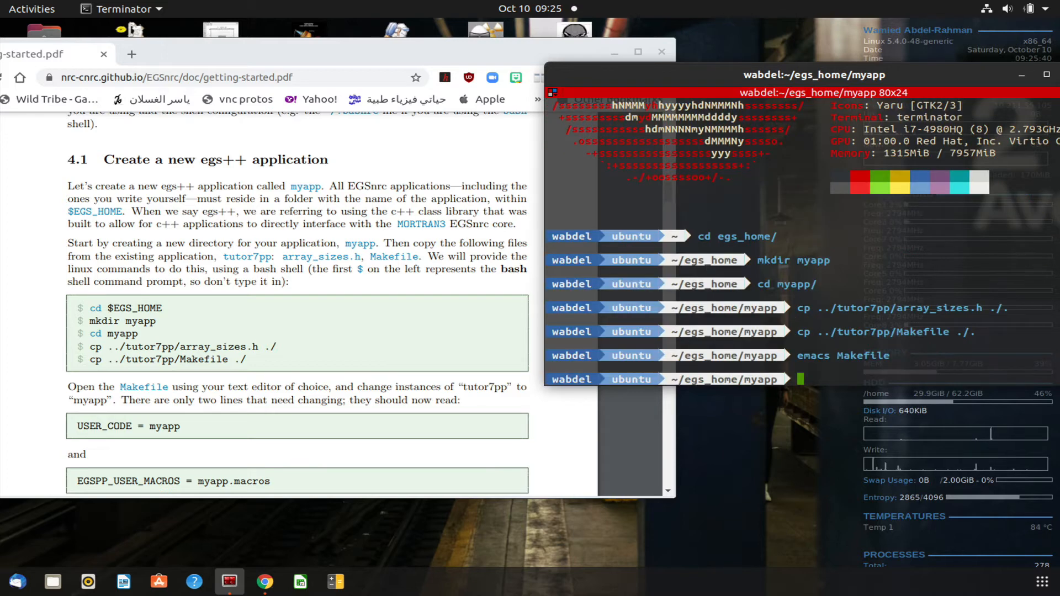
key(Up)
key(Return)
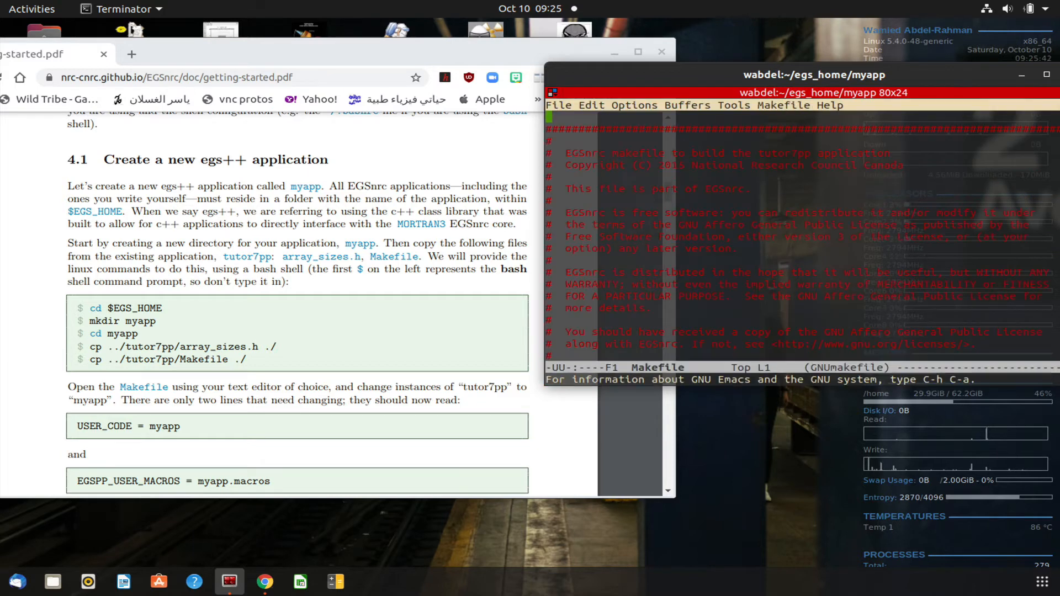
- Find the USER_CODE line and change its value from tutor7pp to myapp
key(ctrl+s)
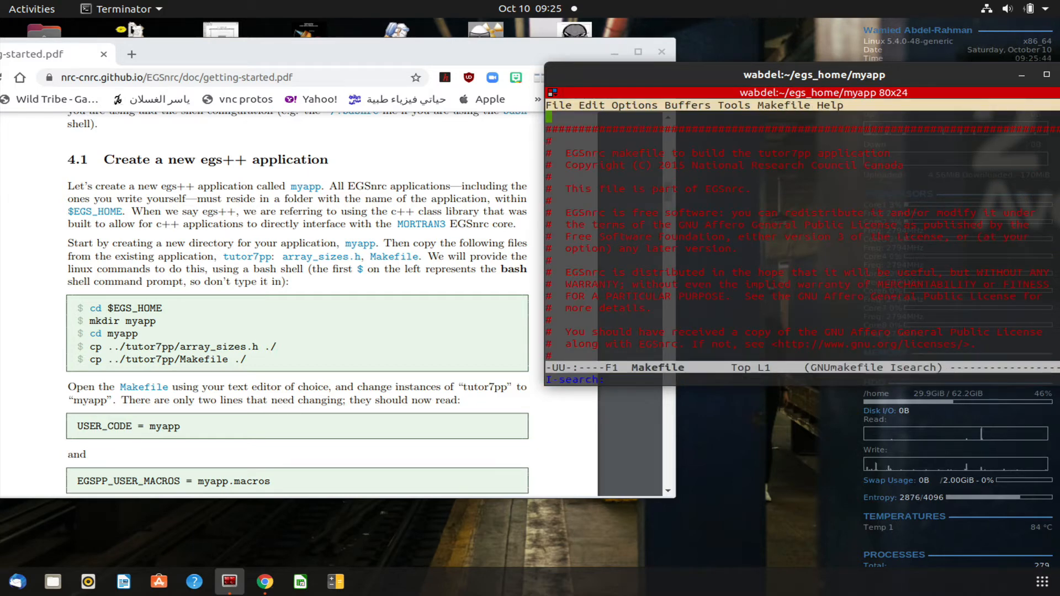
text(USER_)
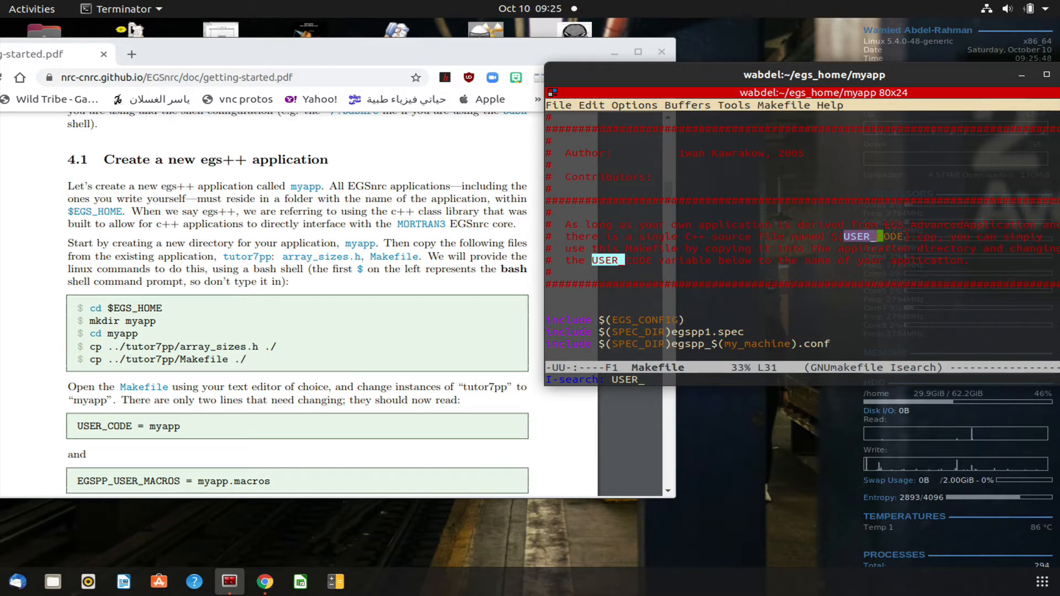
text(CODE)
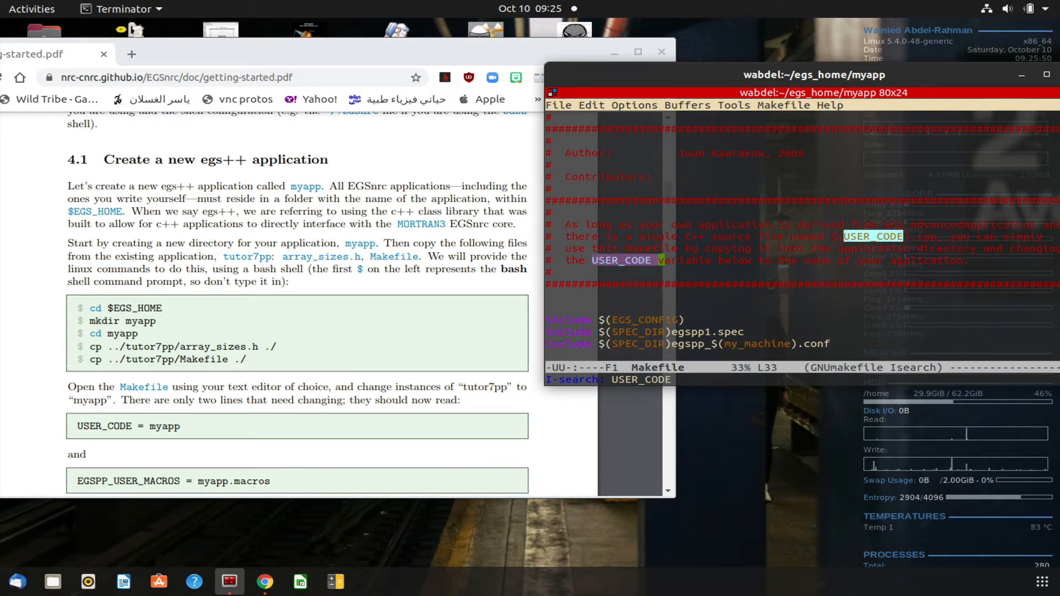
text( =)
key(Right)
key(Right)
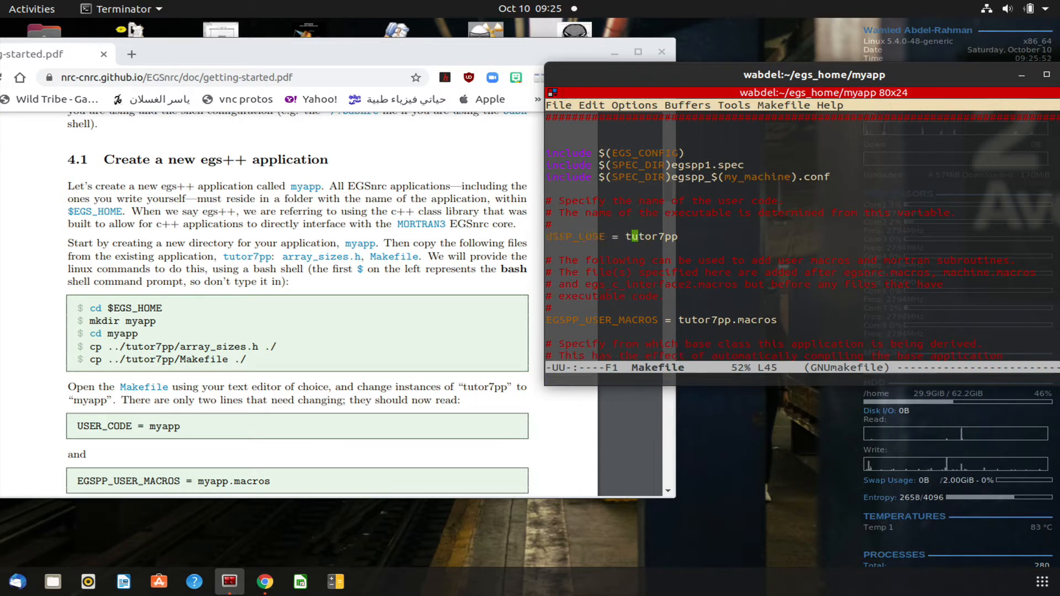
key(Right)
key(Right)
key(Right)
key(Right)
key(Right)
key(Right)
key(Right)
key(BackSpace)
key(BackSpace)
key(BackSpace)
key(BackSpace)
key(BackSpace)
key(BackSpace)
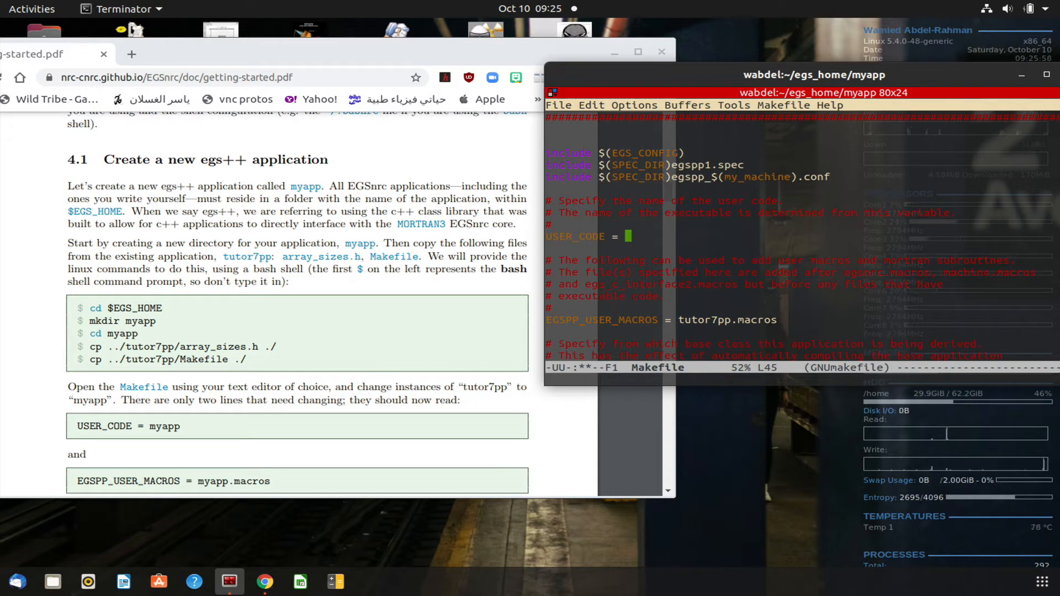
text(myapp)
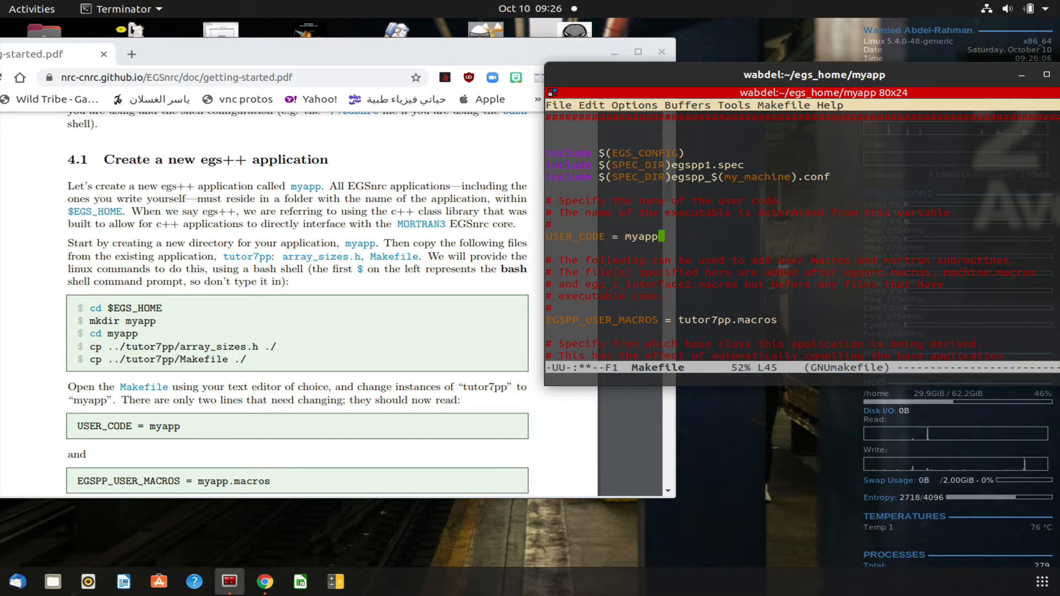
- Find EGSPP_USER_MACROS and change tutor7pp.macros to myapp.macros, checking against the guide
key(ctrl+s)
text(EGS)
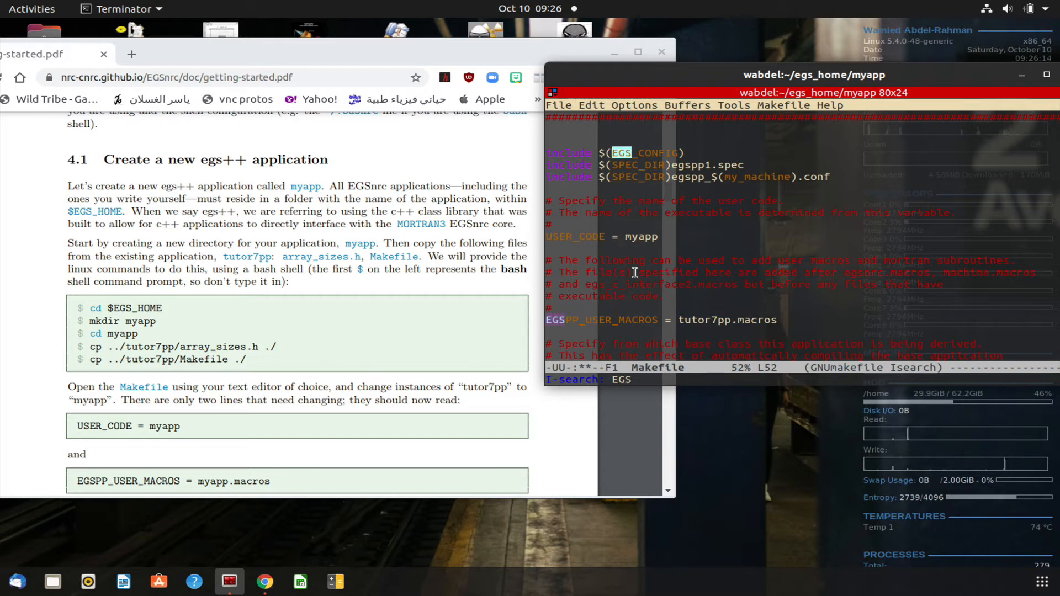
text(PP_)
key(Return)
key(Right)
key(Right)
key(Right)
key(Right)
key(Right)
key(Right)
key(Right)
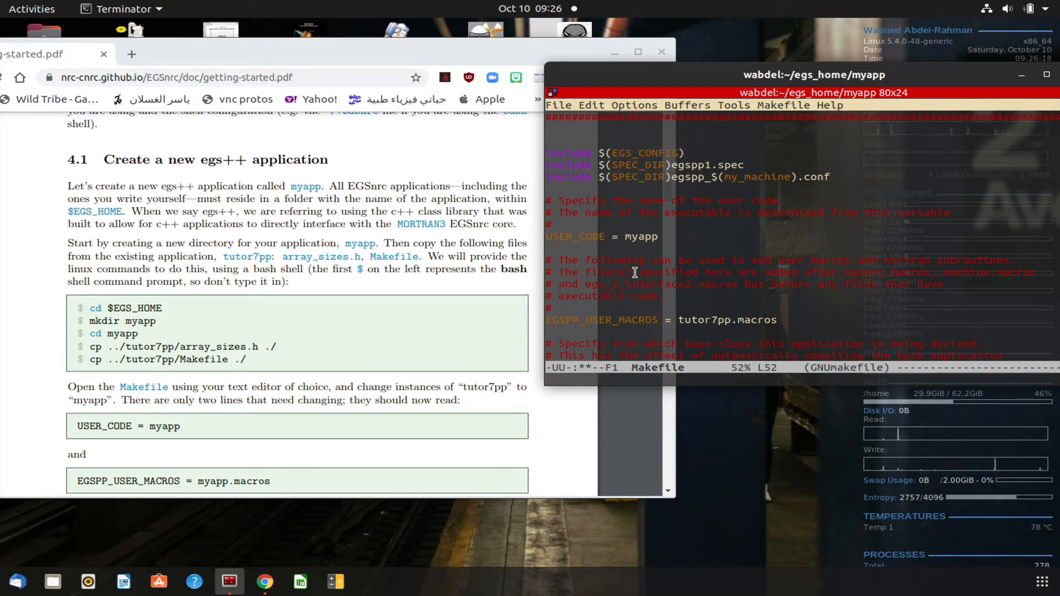
key(Right)
key(Right)
key(Right)
key(Right)
key(Right)
key(Left)
key(Left)
key(Left)
key(Left)
key(Left)
key(BackSpace)
key(BackSpace)
key(BackSpace)
key(BackSpace)
key(BackSpace)
key(BackSpace)
key(BackSpace)
key(BackSpace)
text(my)
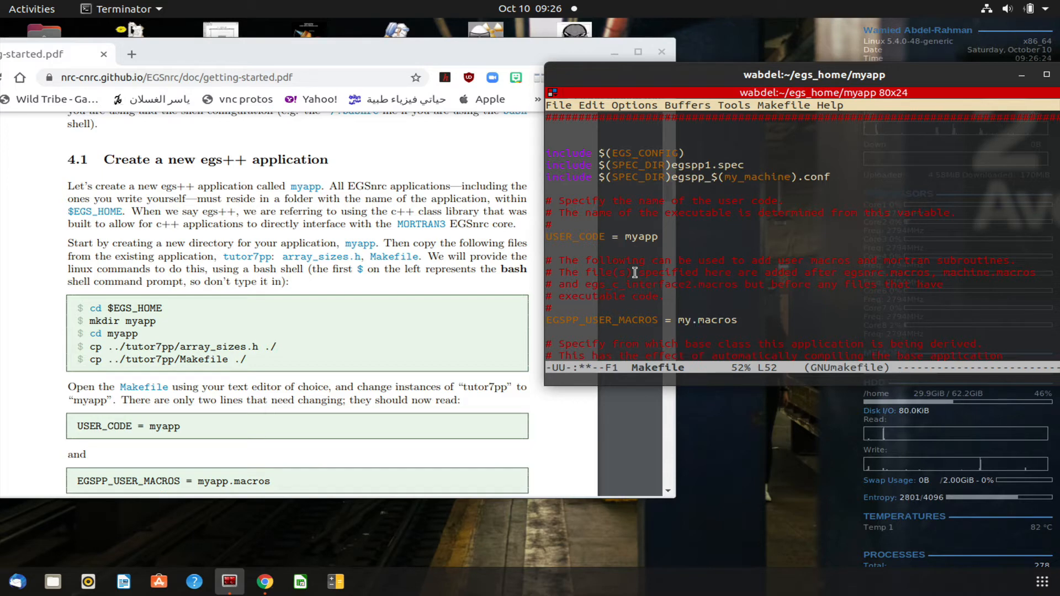
text(app)
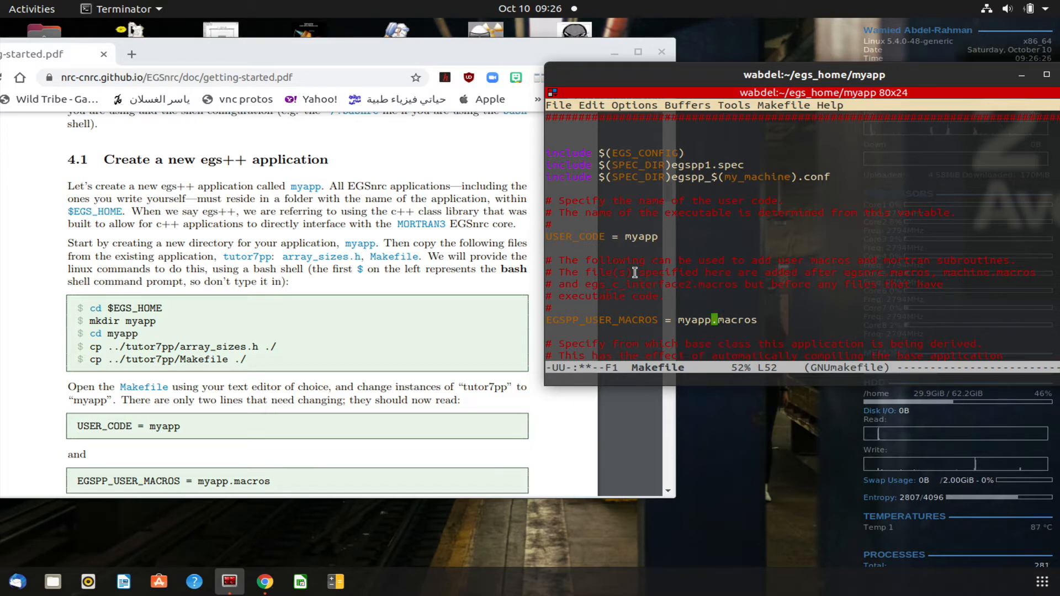
click(239, 274)
scroll(239, 275, down, 2)
scroll(239, 273, down, 1)
scroll(239, 273, down, 1)
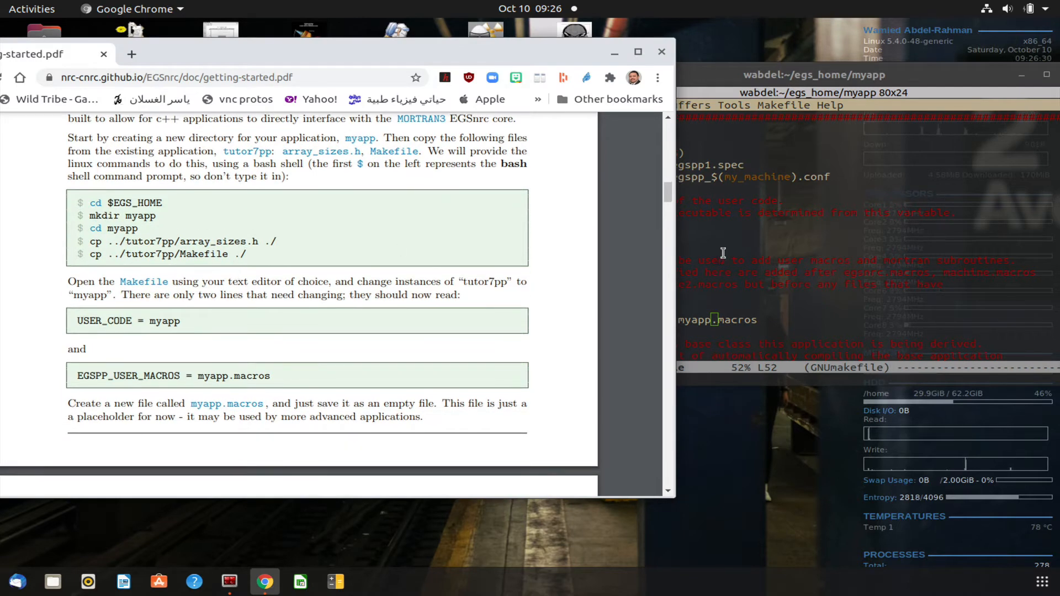
click(778, 303)
- Save the Makefile, quit Emacs, touch myapp.macros and list the folder to confirm it exists
key(ctrl+x)
key(ctrl+s)
key(ctrl+x)
key(ctrl+c)
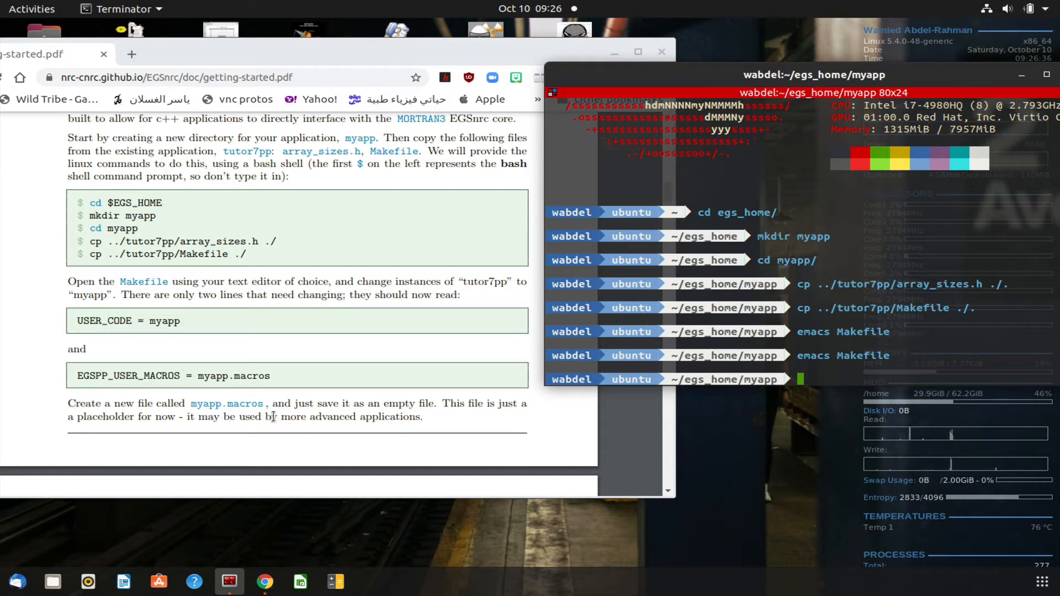
text(t)
text(ouch myapp)
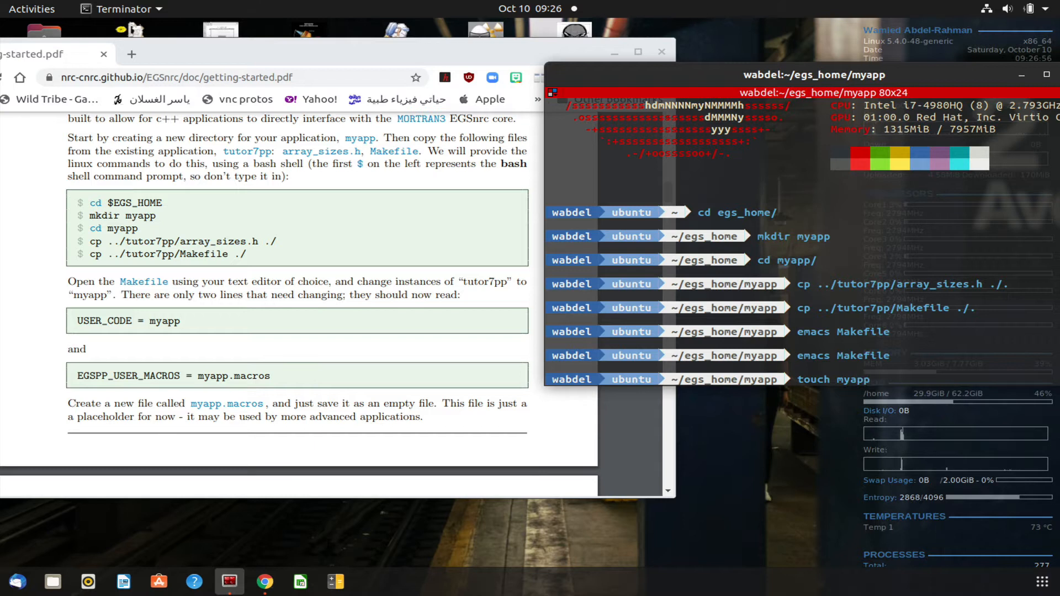
text(.macro)
text(s)
key(Return)
text(ls)
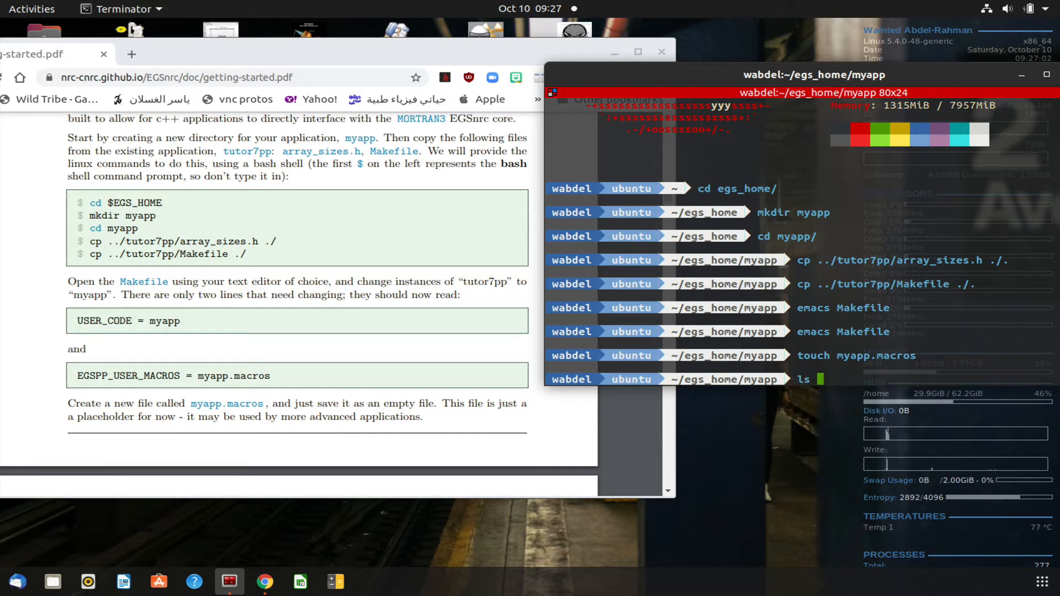
key(Return)
text(ls -la)
key(Return)
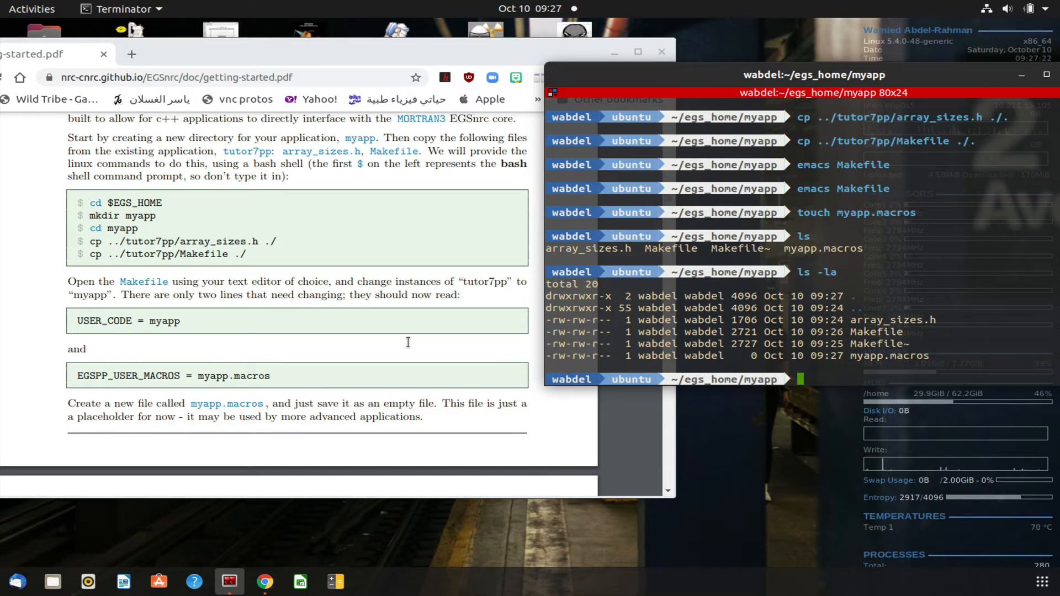
scroll(407, 342, down, 1)
scroll(323, 375, down, 2)
scroll(324, 374, down, 1)
scroll(323, 374, down, 1)
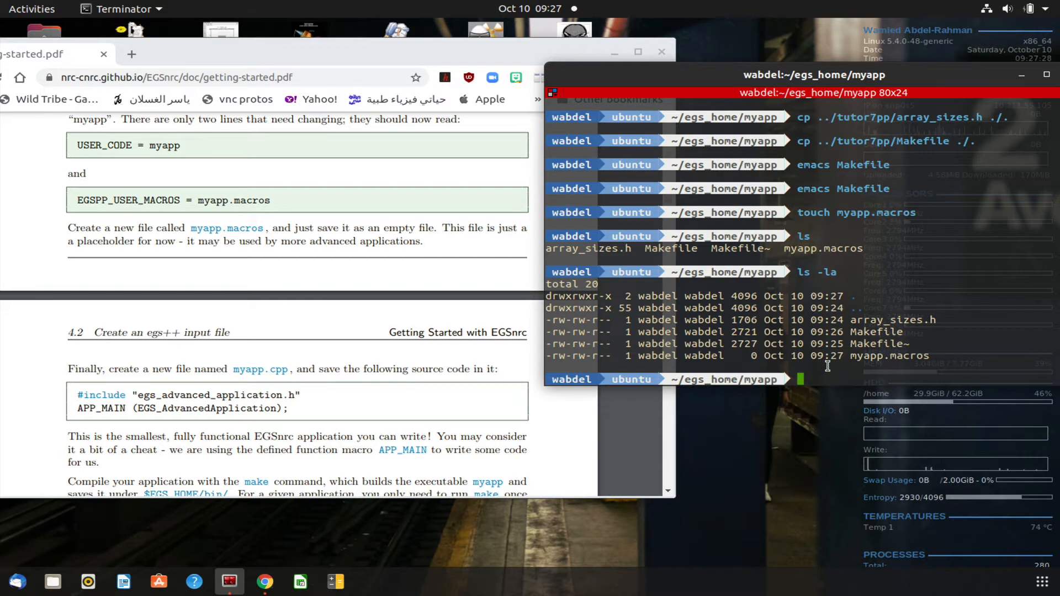
text(emacs)
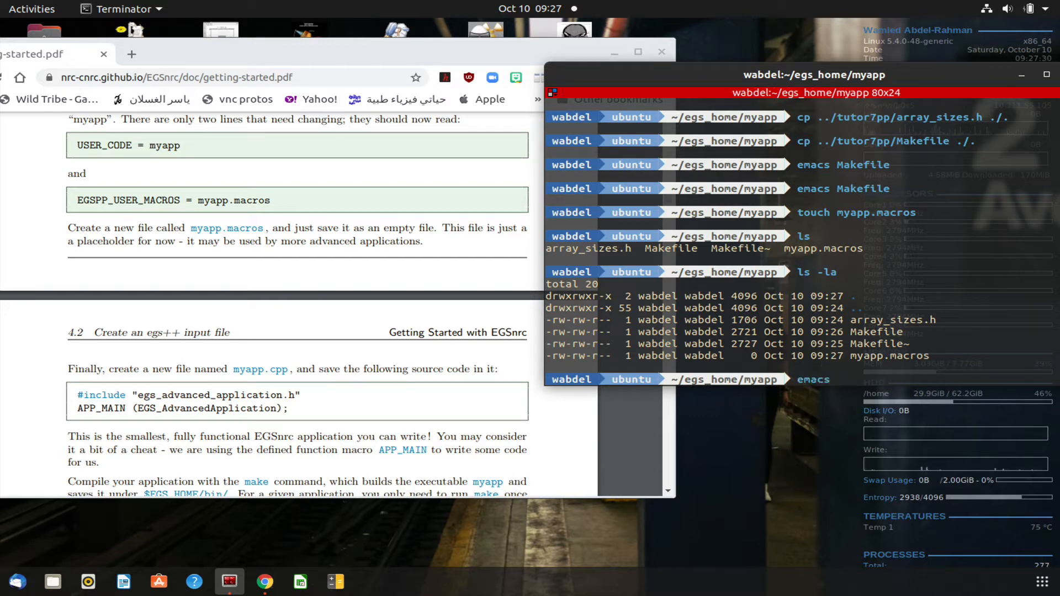
text( myapp.cpp)
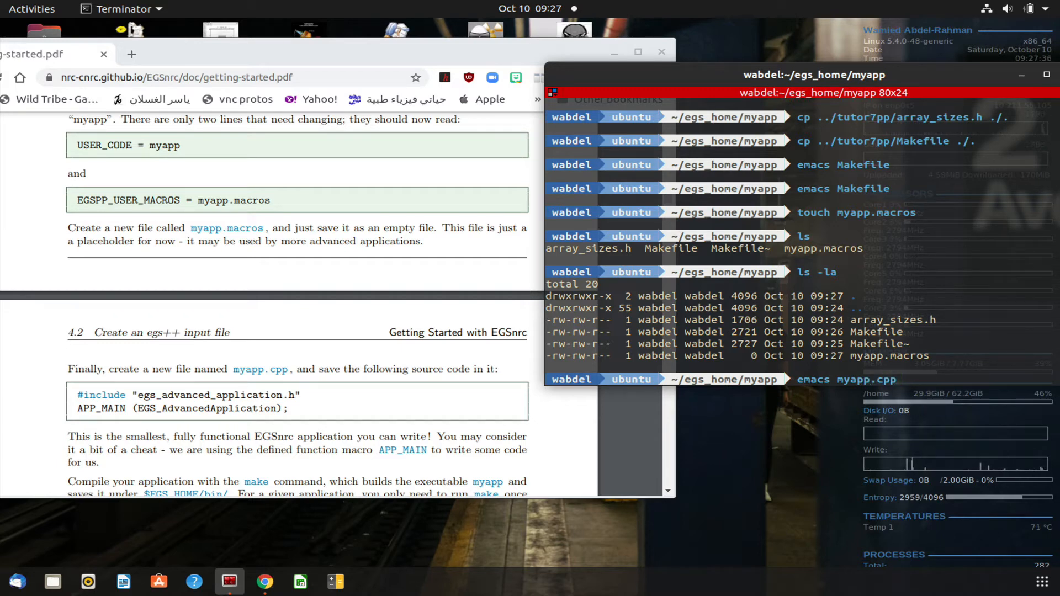
- Create myapp.cpp in Emacs and paste the guide's include and APP_MAIN lines into it
key(Return)
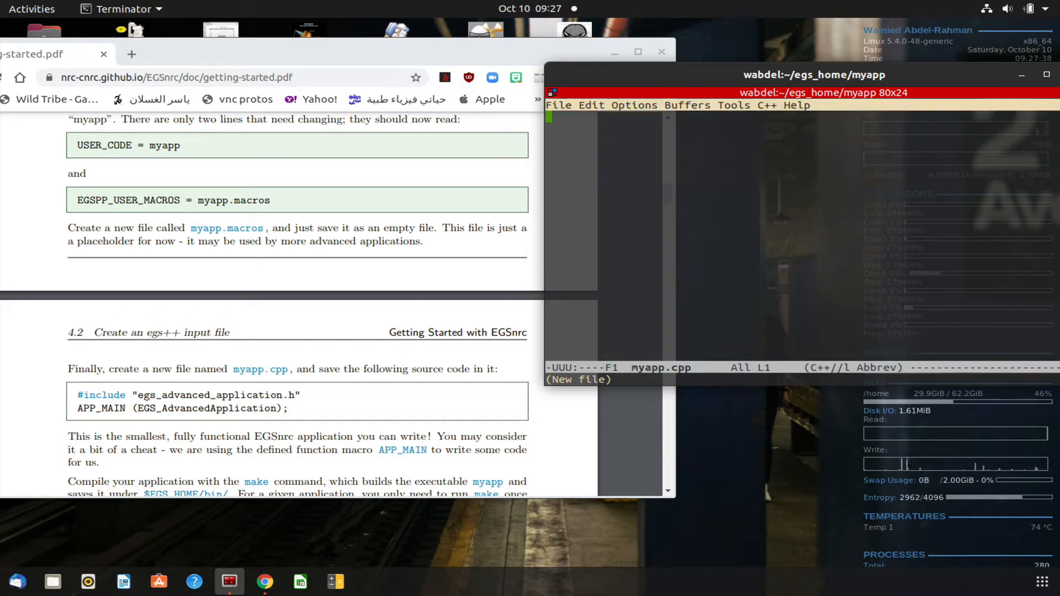
drag(294, 414, 71, 389)
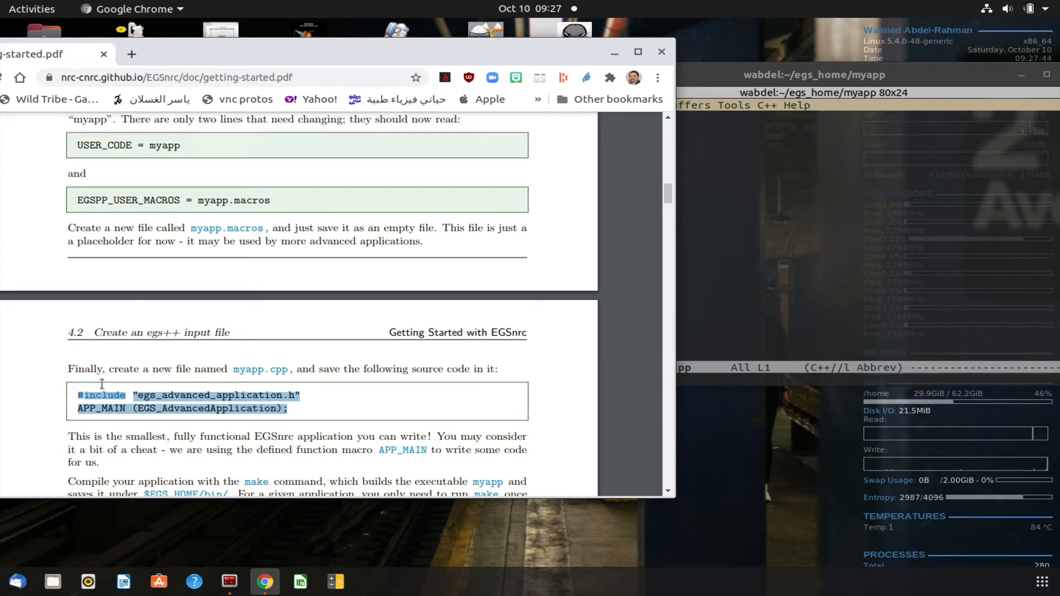
click(742, 289)
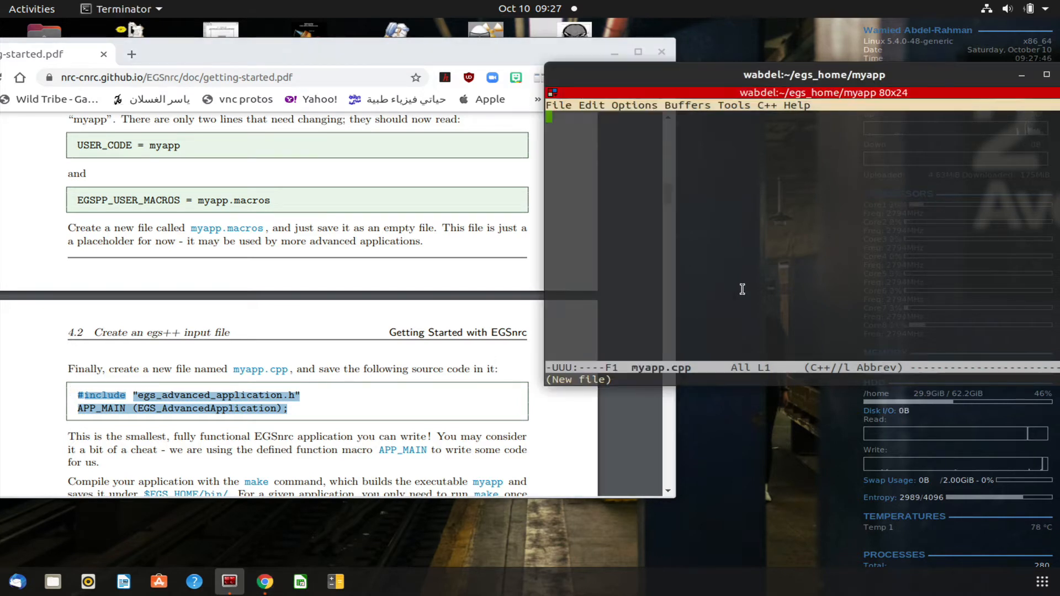
key(Down)
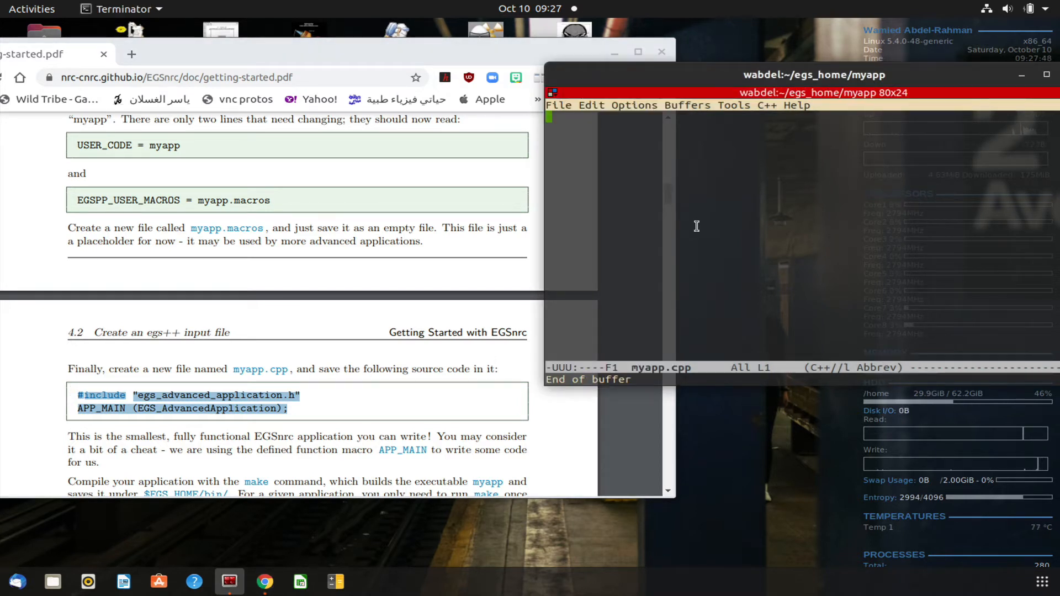
right_click(696, 226)
click(734, 254)
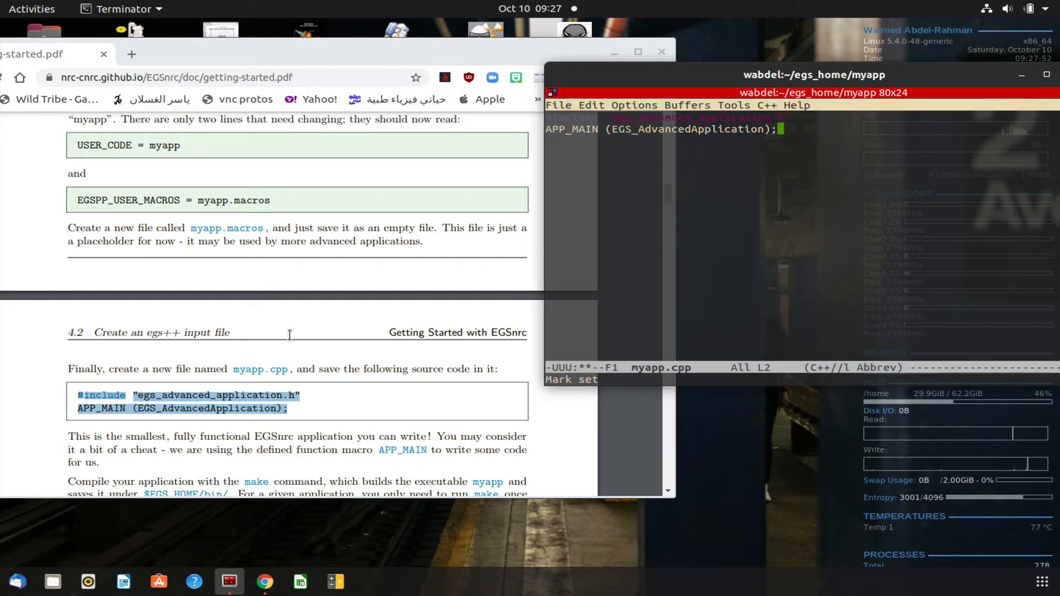
scroll(290, 334, down, 1)
scroll(289, 334, down, 1)
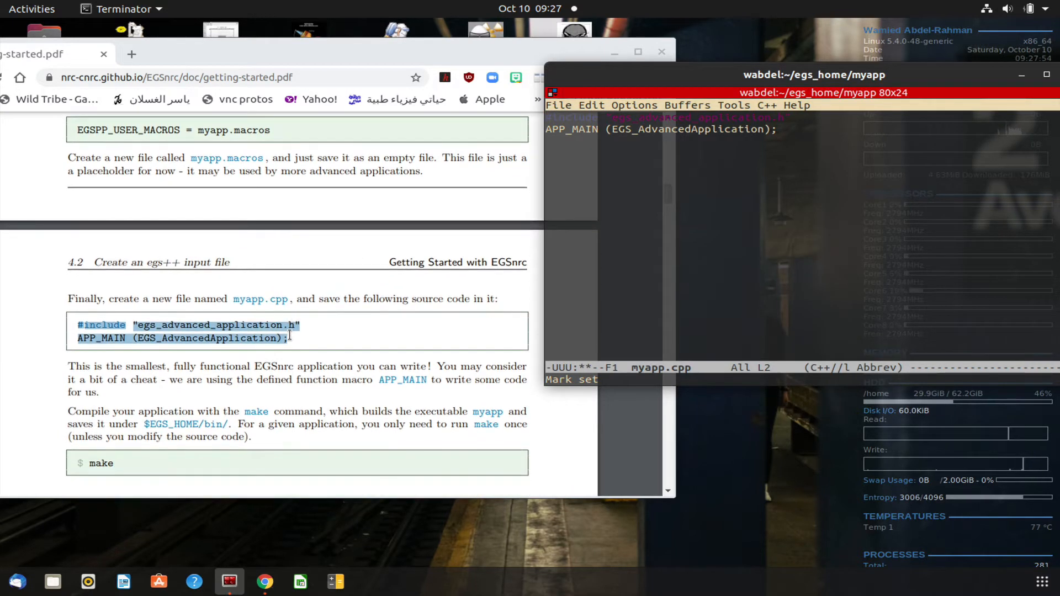
scroll(290, 334, down, 1)
- Save myapp.cpp, quit Emacs and run make to build myapp and libmyapp.so
key(ctrl+x)
key(ctrl+s)
key(ctrl+x)
key(ctrl+c)
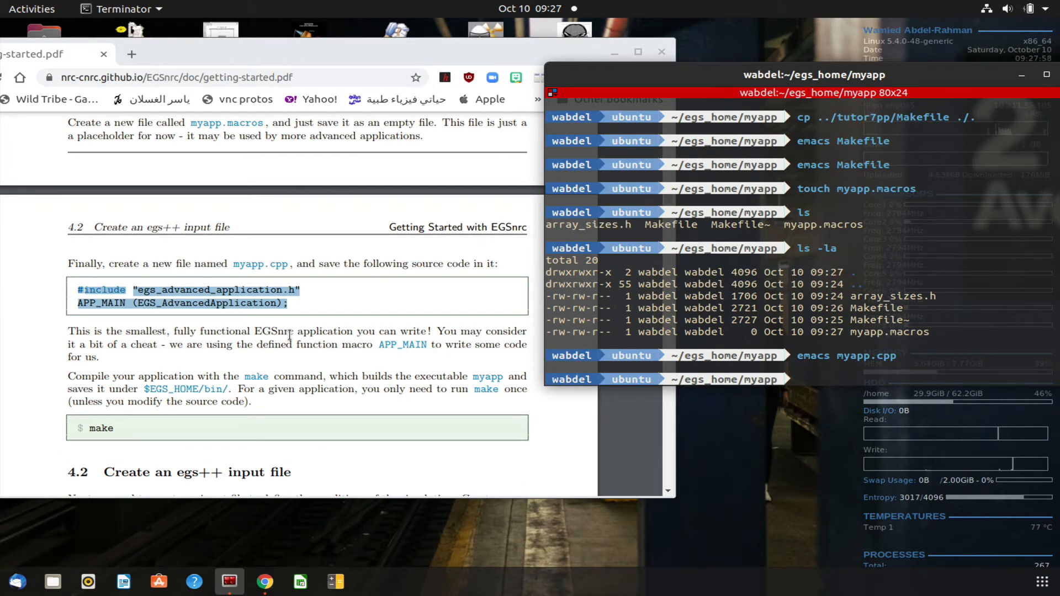
text(make)
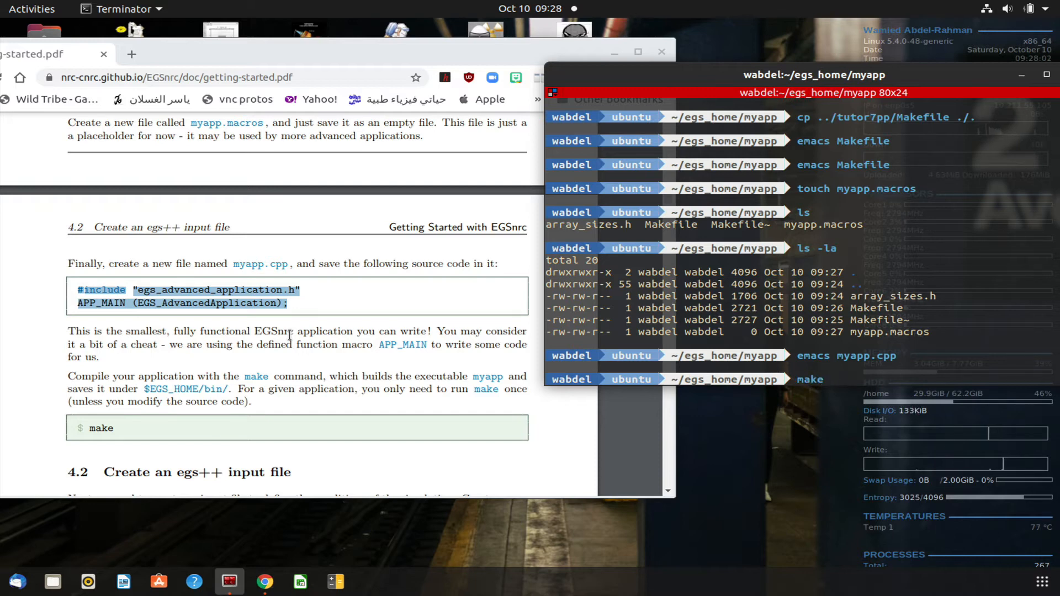
key(Return)
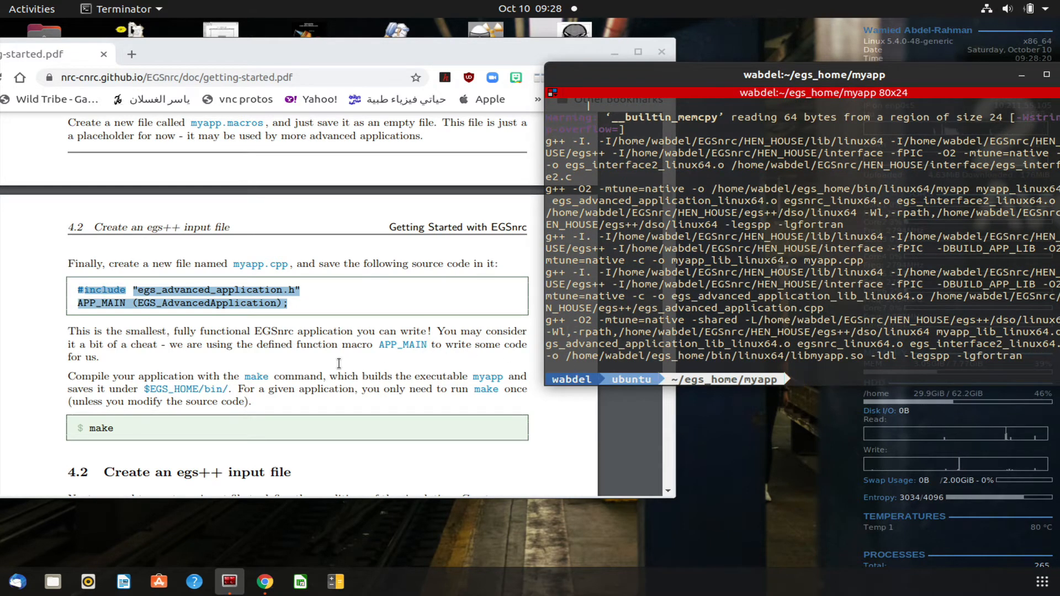
scroll(338, 363, down, 1)
scroll(338, 361, down, 1)
scroll(336, 359, down, 1)
scroll(336, 359, down, 1)
scroll(335, 358, down, 2)
scroll(335, 359, down, 1)
scroll(336, 359, down, 1)
scroll(336, 359, down, 1)
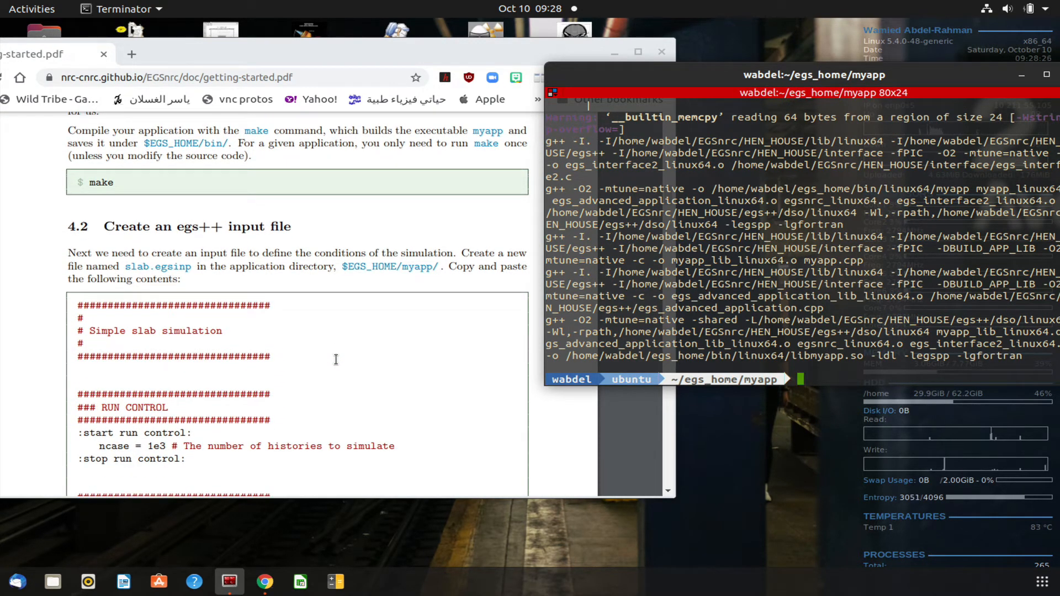
text(emacs slab.egsinp)
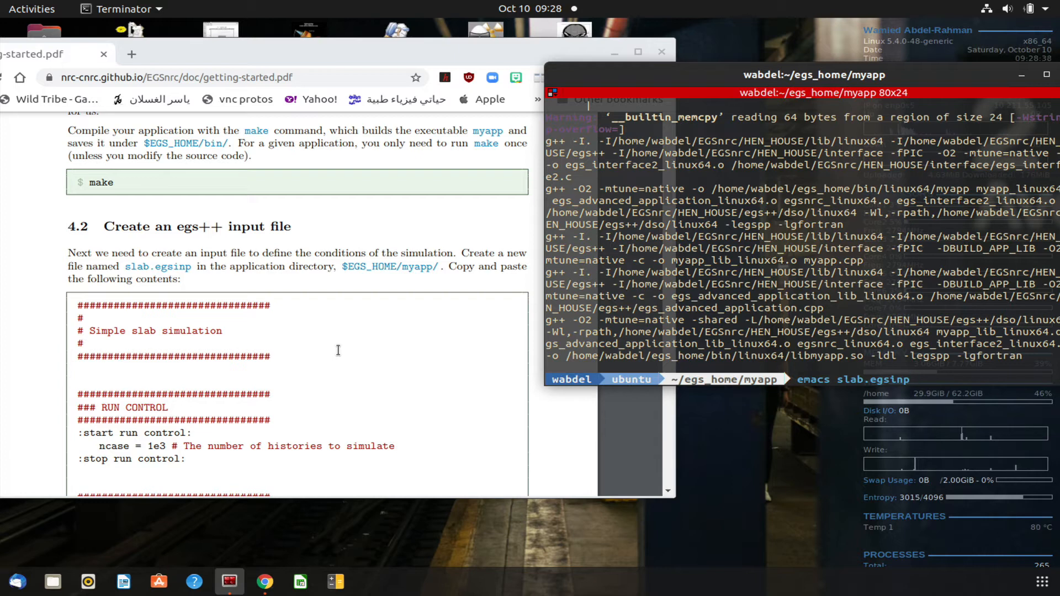
scroll(336, 351, down, 2)
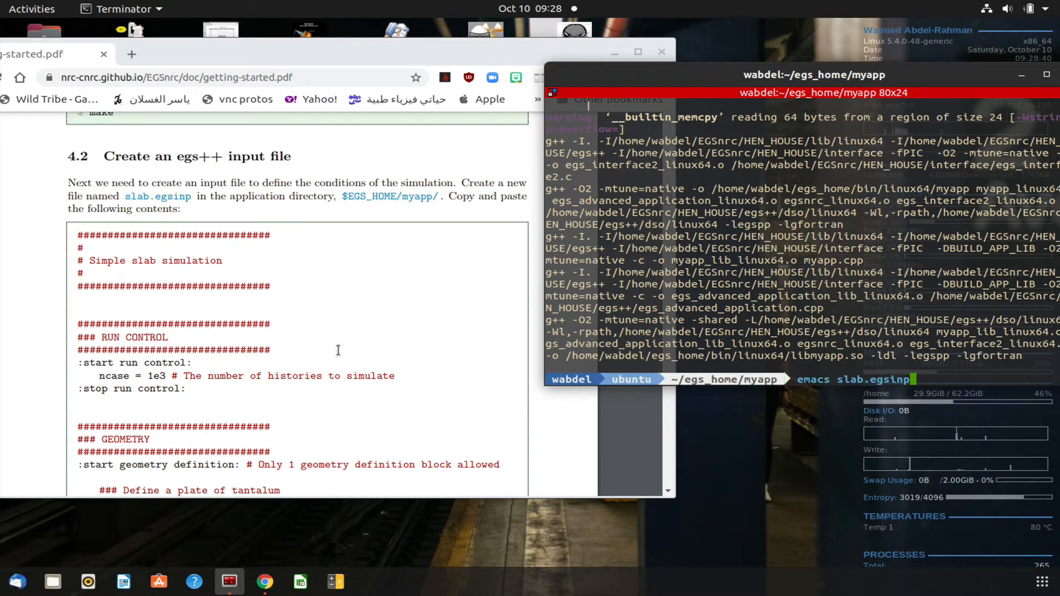
- Create slab.egsinp in Emacs and paste the guide's header, run control and opening geometry lines
drag(74, 233, 259, 509)
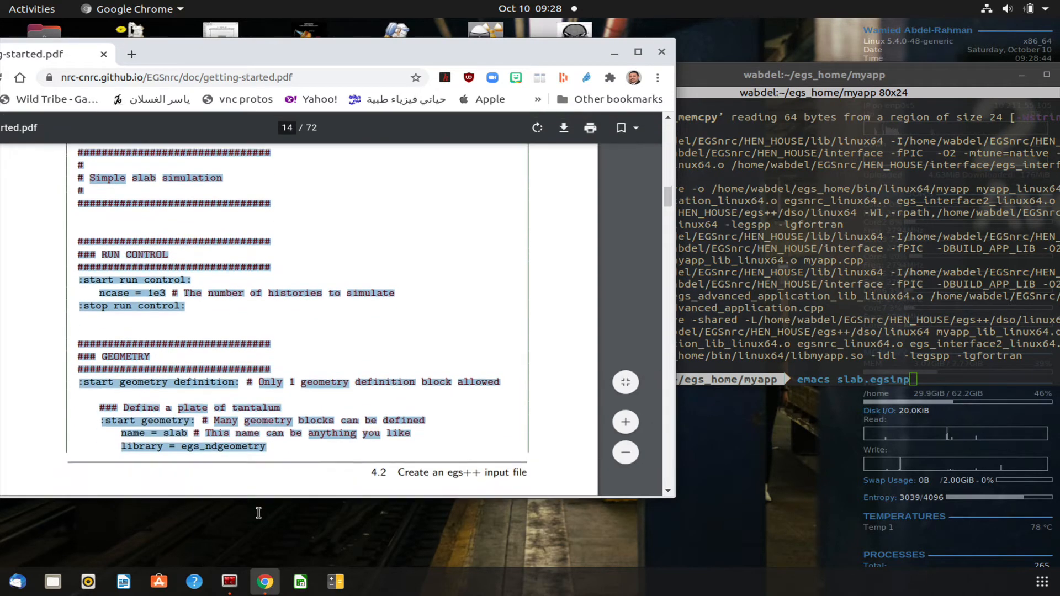
mouse_move(258, 510)
mouse_down()
mouse_move(285, 367)
mouse_move(283, 353)
mouse_move(271, 358)
mouse_up()
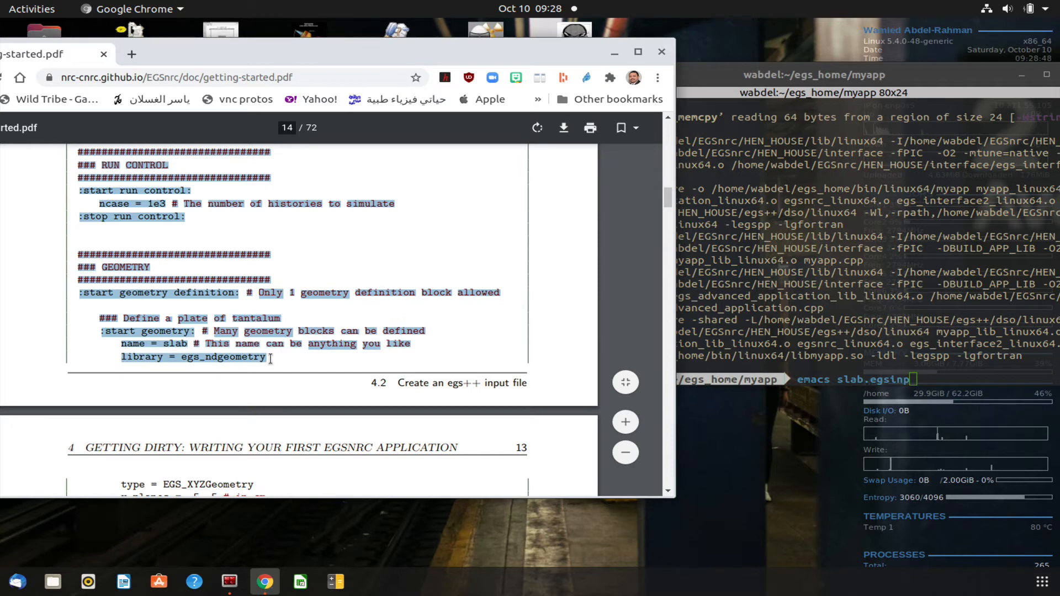
click(766, 283)
key(Return)
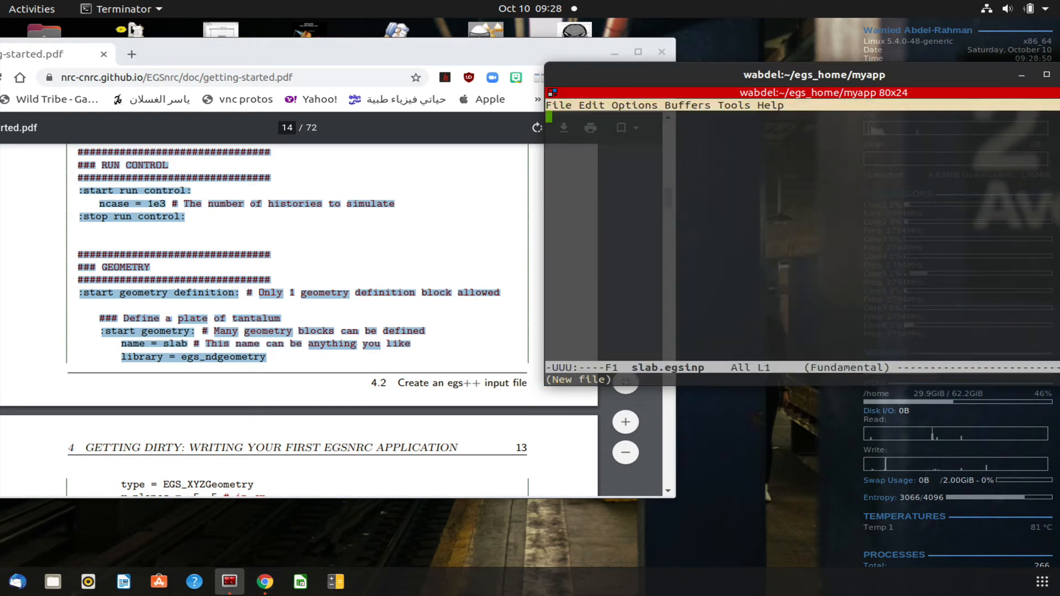
right_click(678, 244)
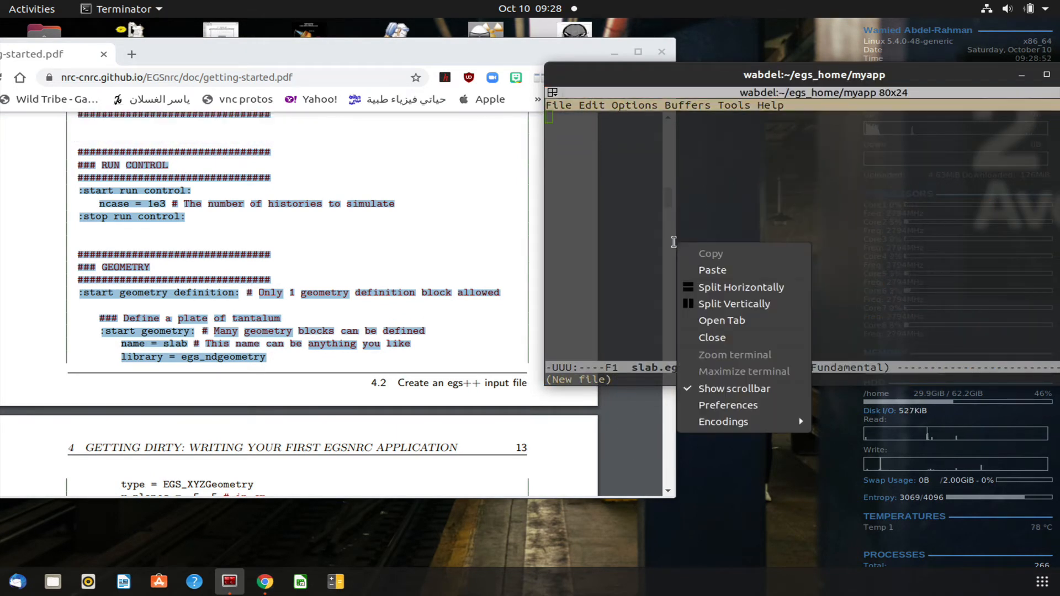
click(712, 272)
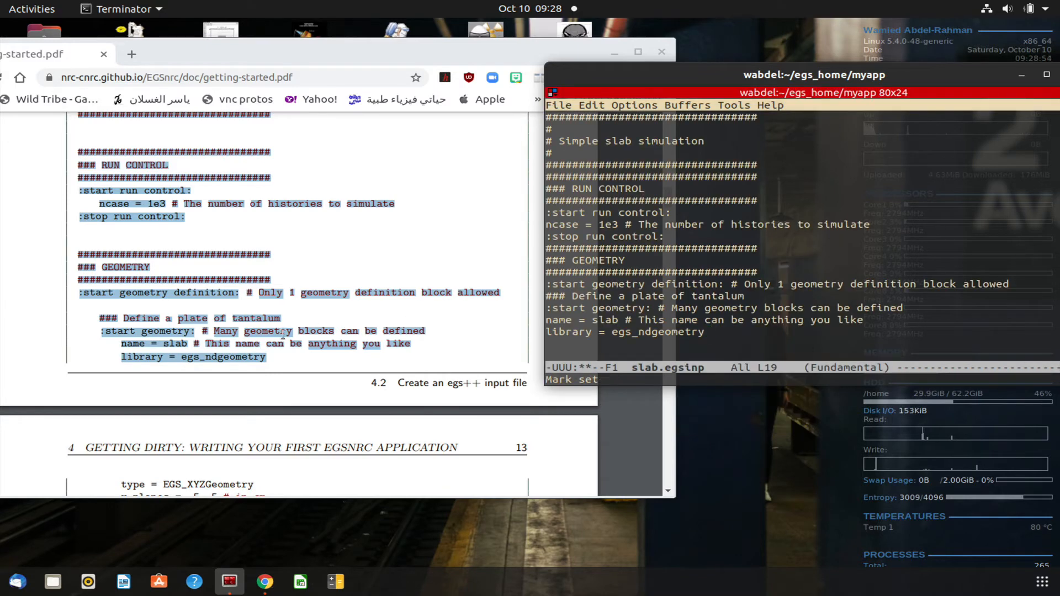
key(Return)
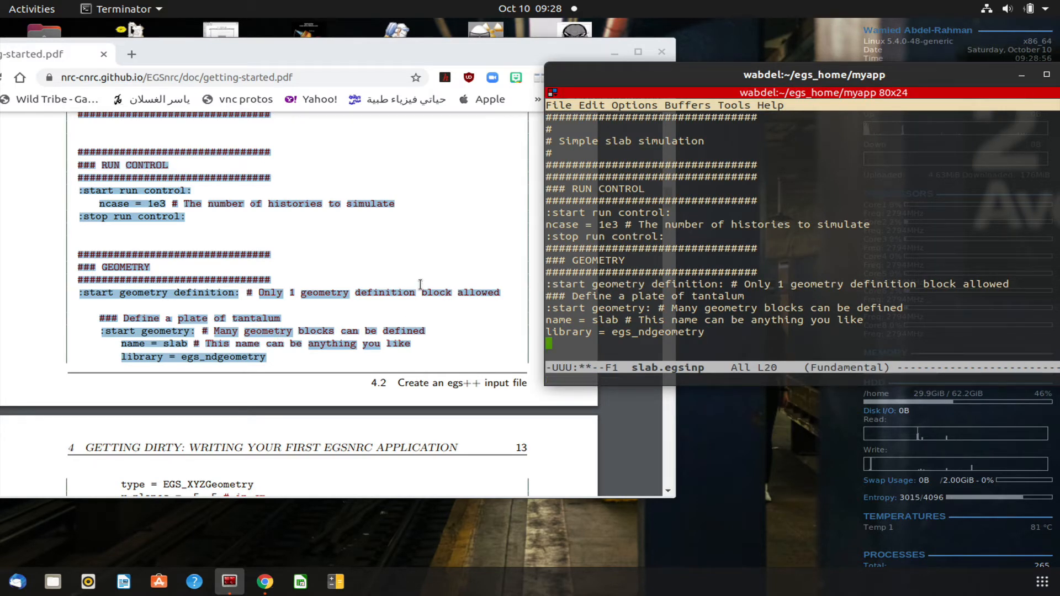
scroll(372, 281, down, 1)
scroll(372, 265, down, 2)
scroll(371, 265, down, 2)
scroll(371, 265, down, 1)
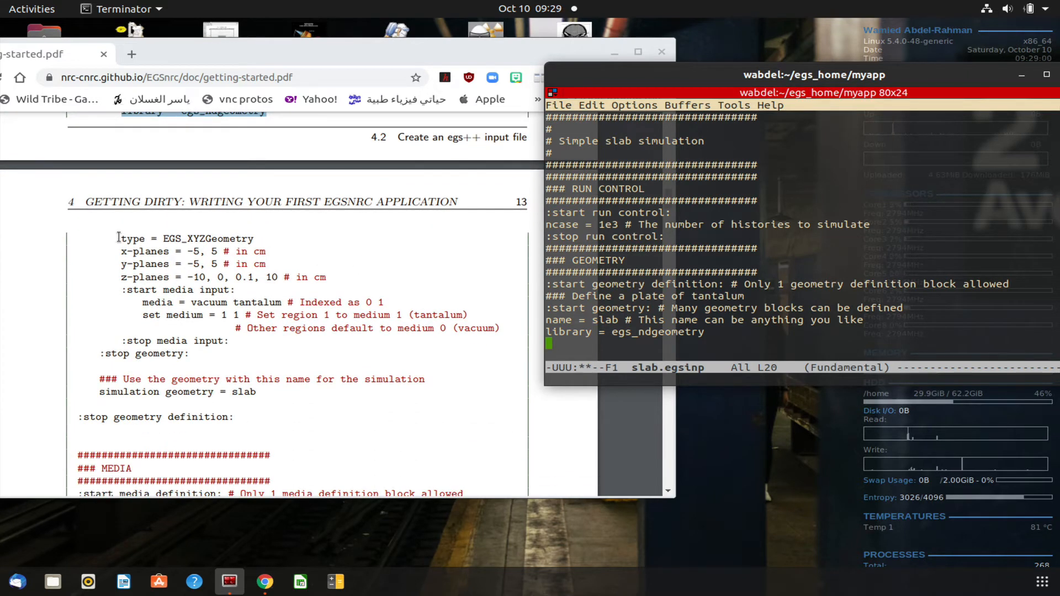
drag(118, 238, 261, 511)
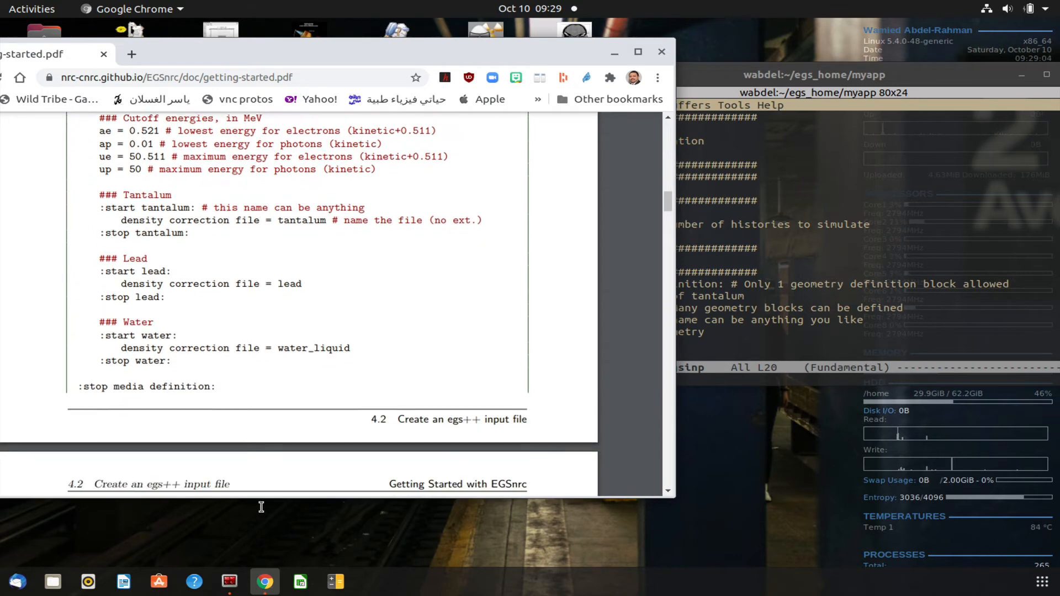
- Paste the EGS_XYZGeometry block and tantalum, lead and water media definitions into slab.egsinp
mouse_move(262, 512)
mouse_down()
mouse_move(245, 394)
mouse_move(217, 378)
mouse_up()
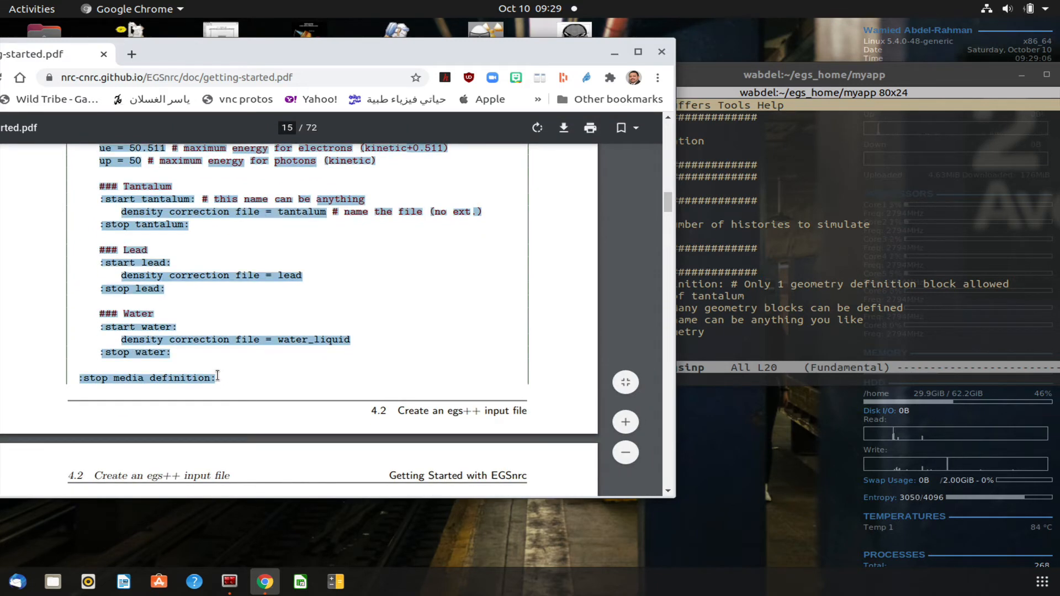
click(707, 347)
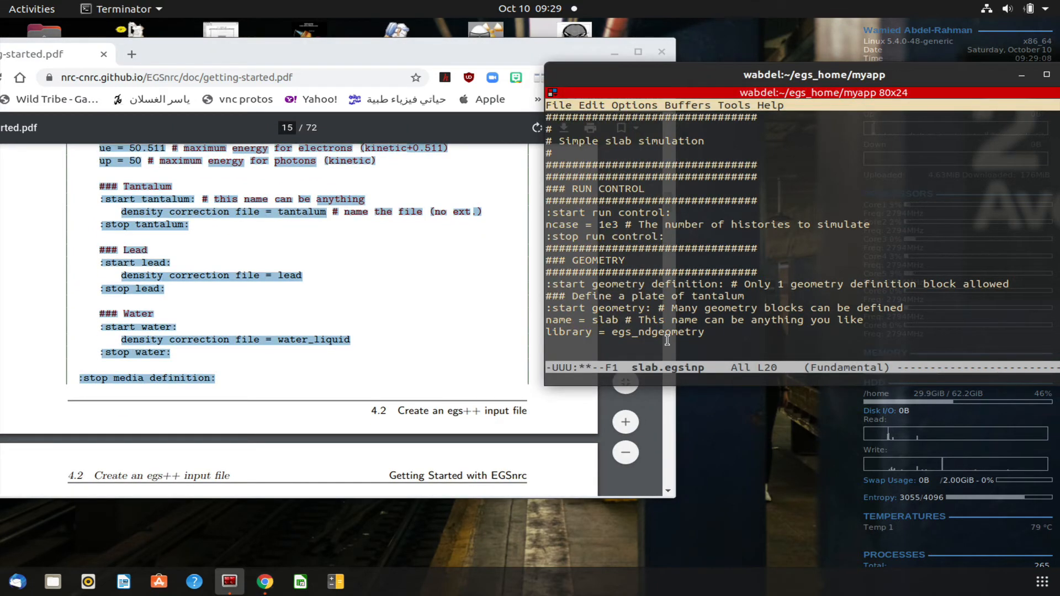
key(super)
key(super)
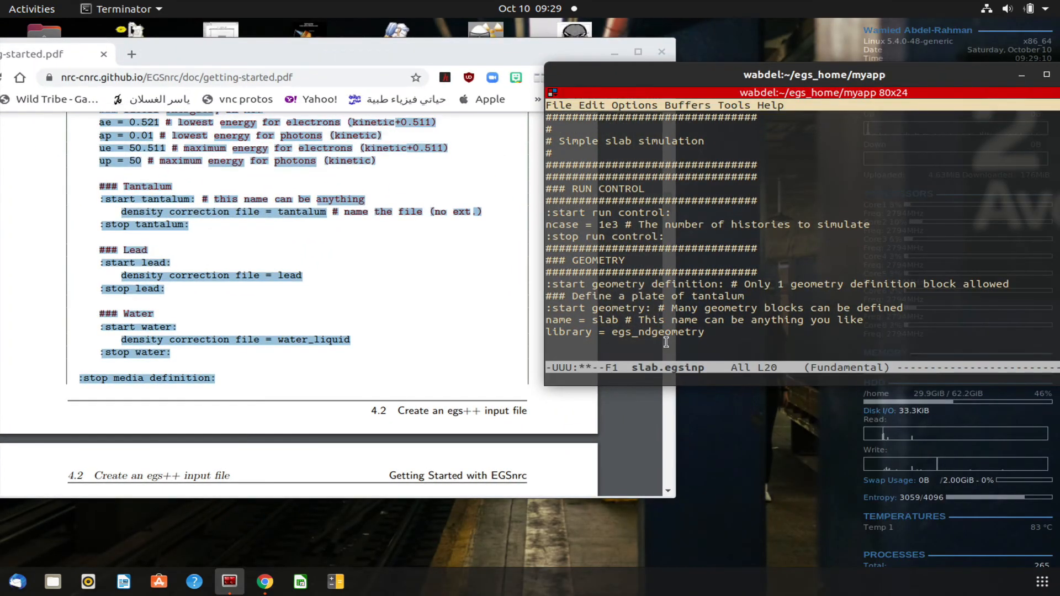
right_click(662, 351)
click(700, 376)
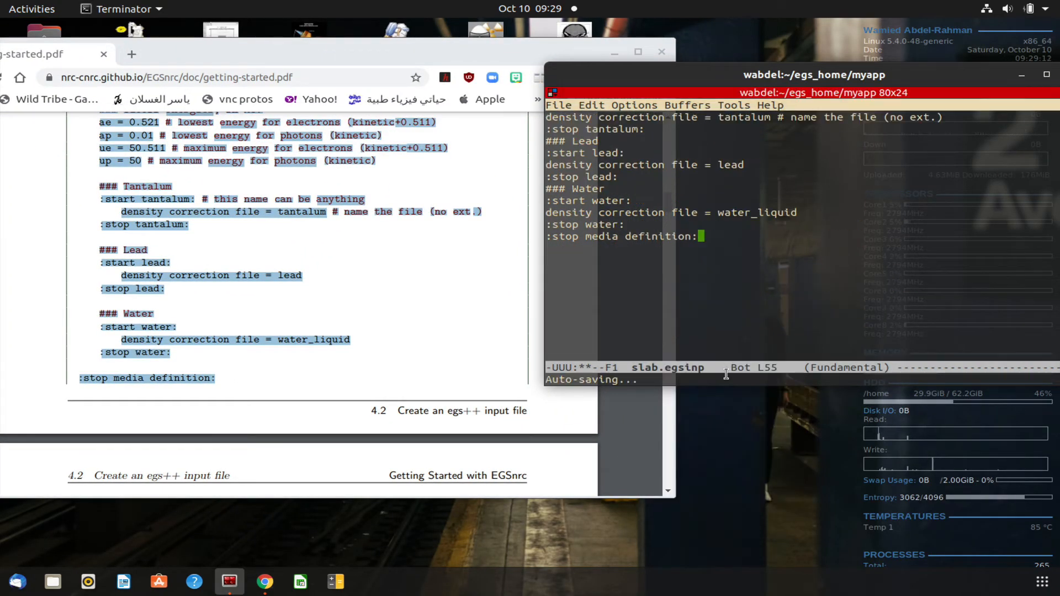
scroll(241, 334, down, 1)
scroll(241, 333, down, 3)
mouse_move(74, 255)
mouse_down()
mouse_move(231, 490)
mouse_move(232, 552)
mouse_move(231, 421)
mouse_up()
- Paste the view colour and ausgab definition lines from the guide after the media definition
drag(272, 350, 502, 316)
click(831, 308)
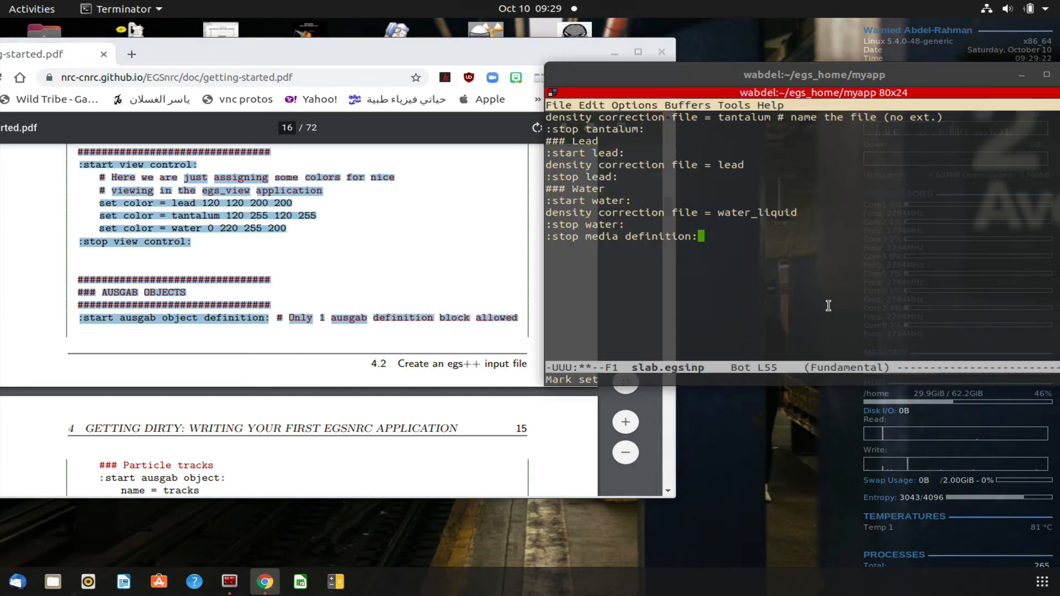
key(Return)
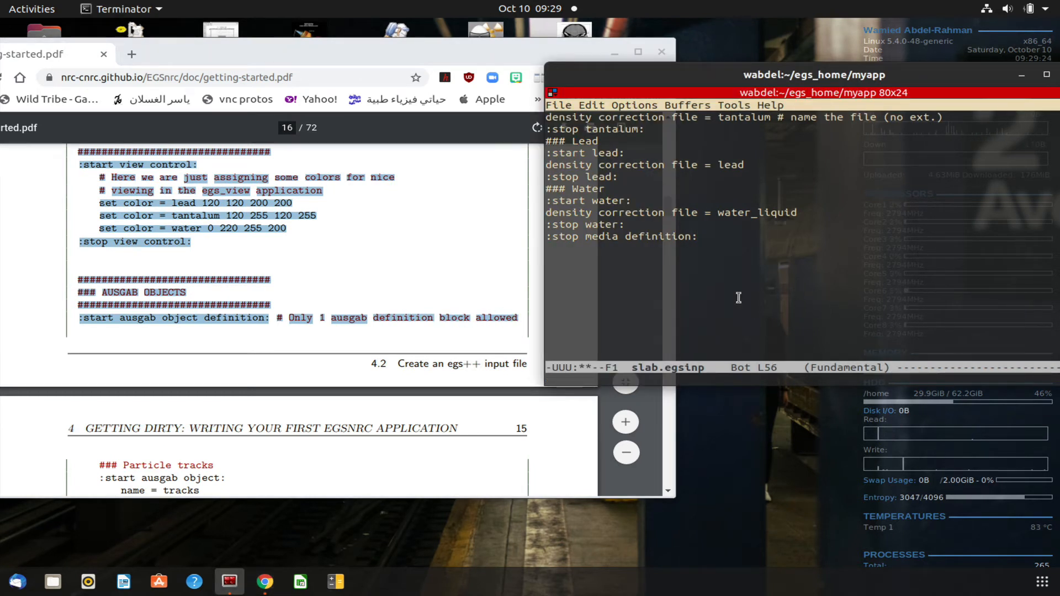
right_click(743, 299)
click(777, 326)
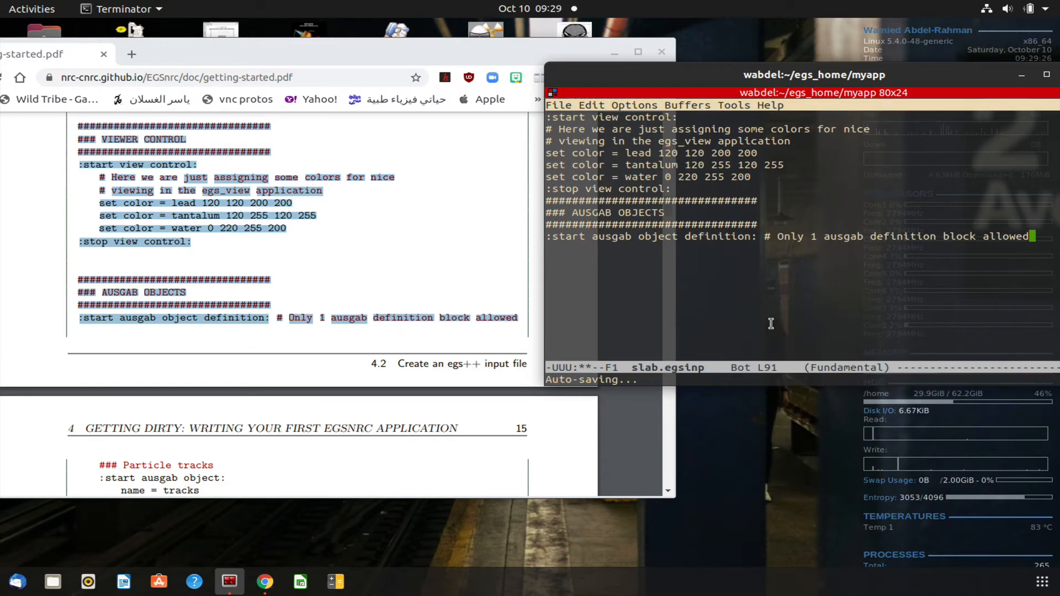
scroll(263, 295, down, 1)
scroll(263, 295, down, 4)
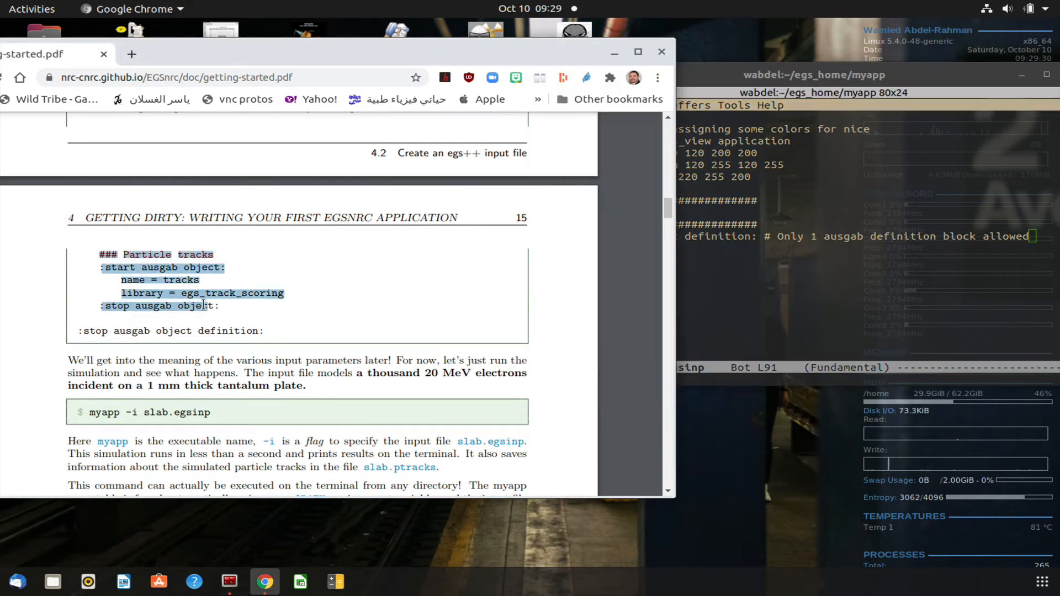
- Paste the Particle tracks scoring block from the guide after the ausgab definition
drag(203, 306, 276, 333)
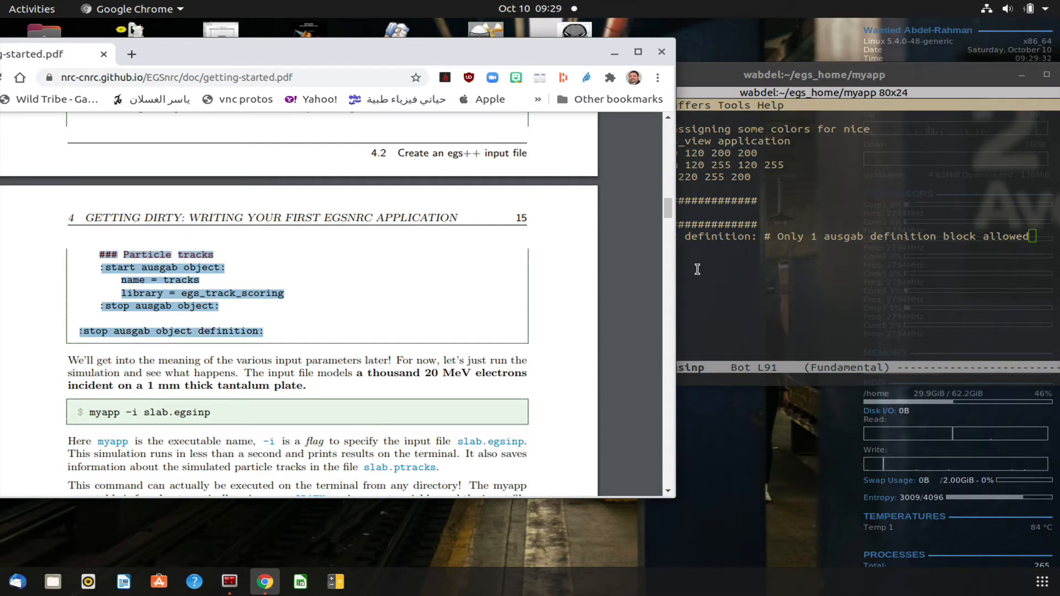
click(695, 270)
key(Return)
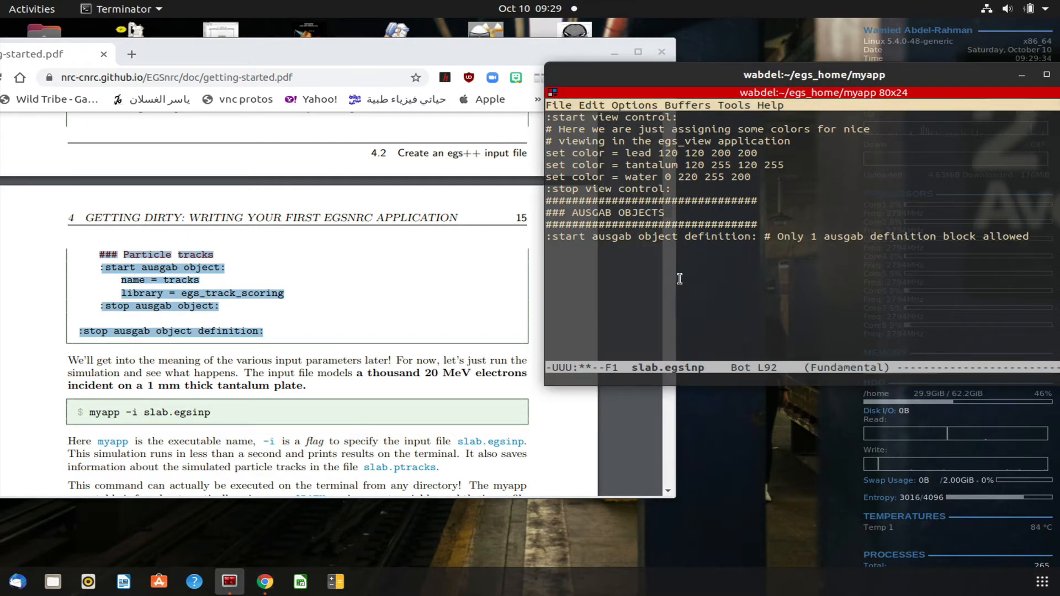
right_click(677, 284)
click(715, 313)
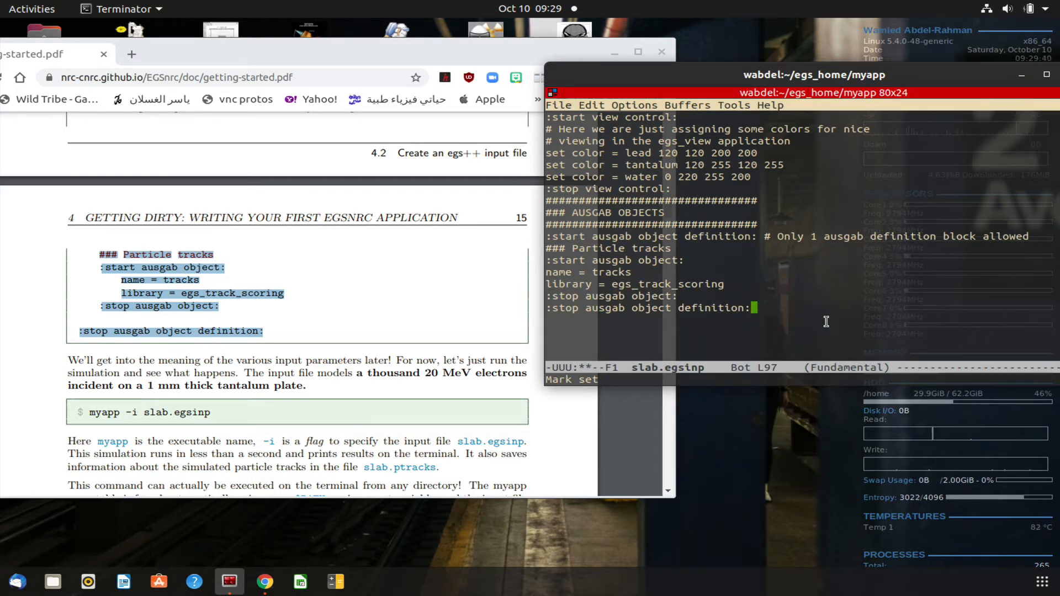
- Save slab.egsinp and quit Emacs back to the shell
key(ctrl+x)
key(ctrl+s)
key(ctrl+x)
key(ctrl+c)
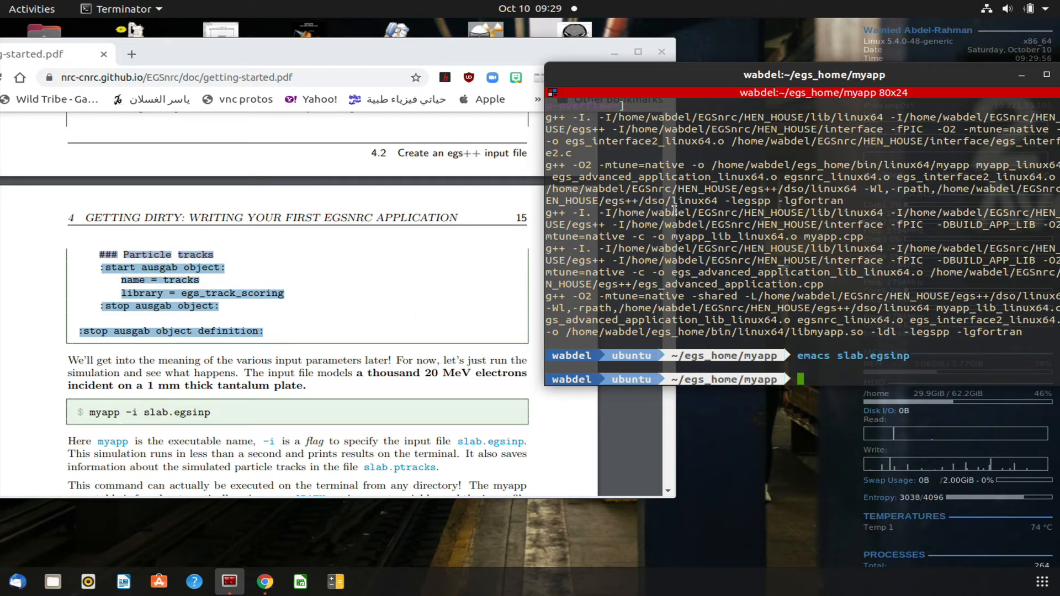
text(myapp -i)
text(slab)
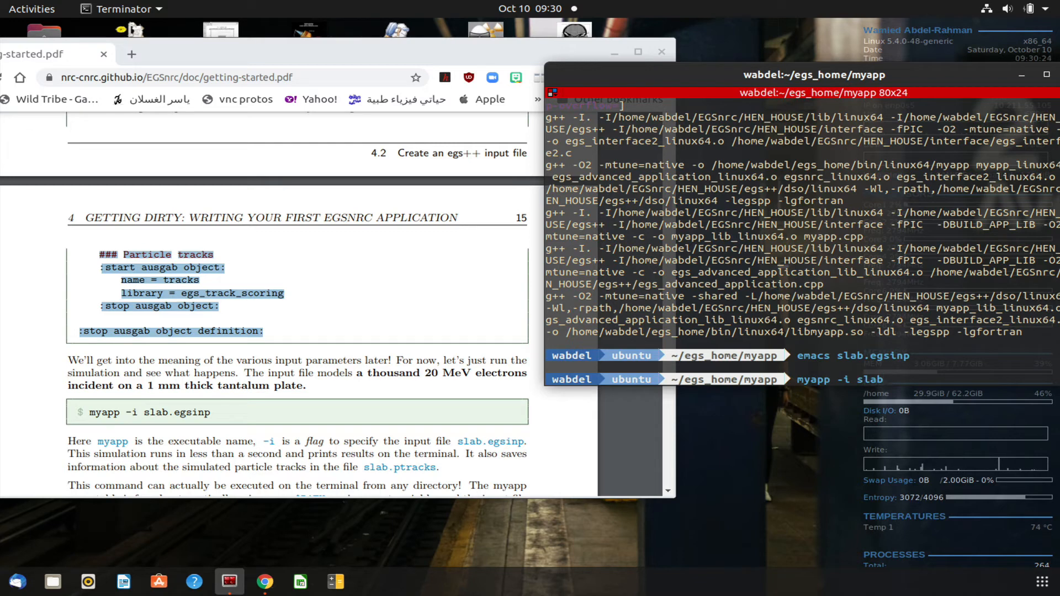
text(.egsinp)
- Run myapp -i slab.egsinp, scoring 1000 events and writing slab.ptracks
key(Return)
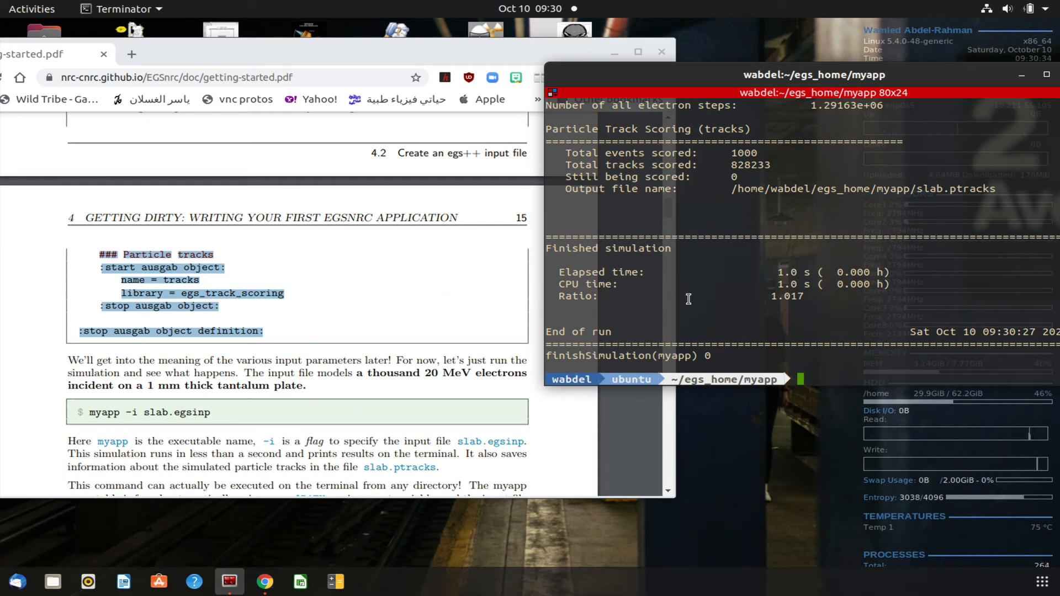
- Check the guide's egs_view command and start typing egs_view slab.egsinp slab.ptracks at the prompt
click(314, 324)
scroll(296, 358, down, 1)
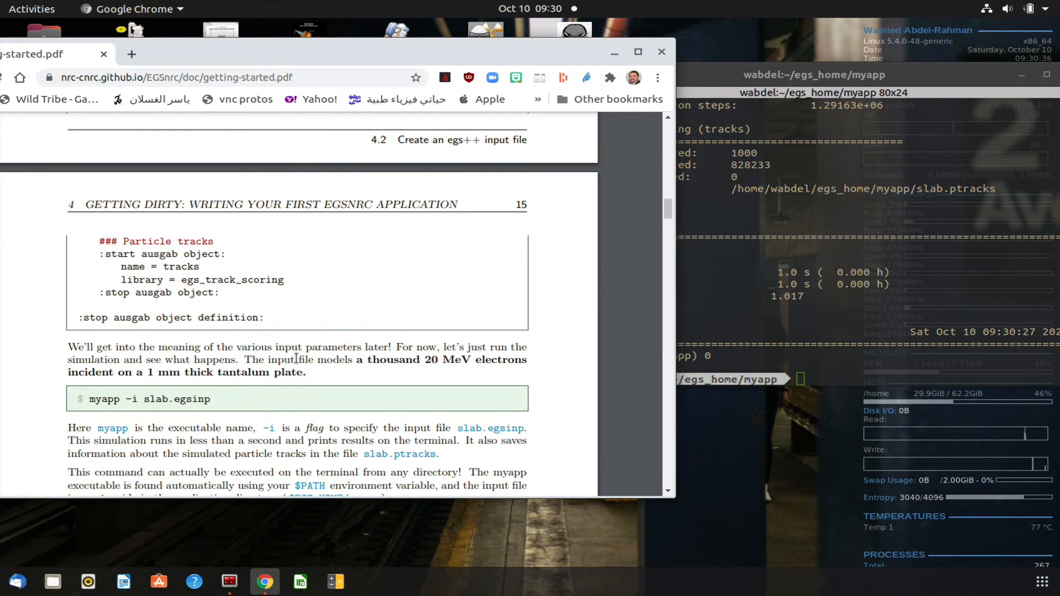
scroll(296, 358, down, 1)
scroll(296, 357, down, 1)
scroll(296, 358, down, 1)
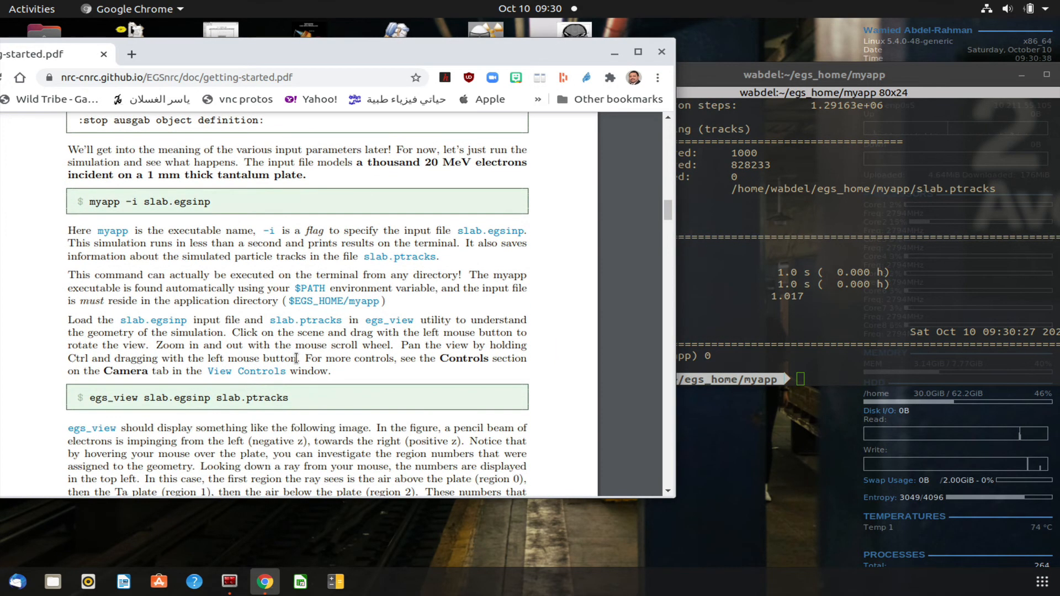
scroll(296, 358, down, 1)
scroll(296, 359, down, 1)
scroll(295, 359, down, 1)
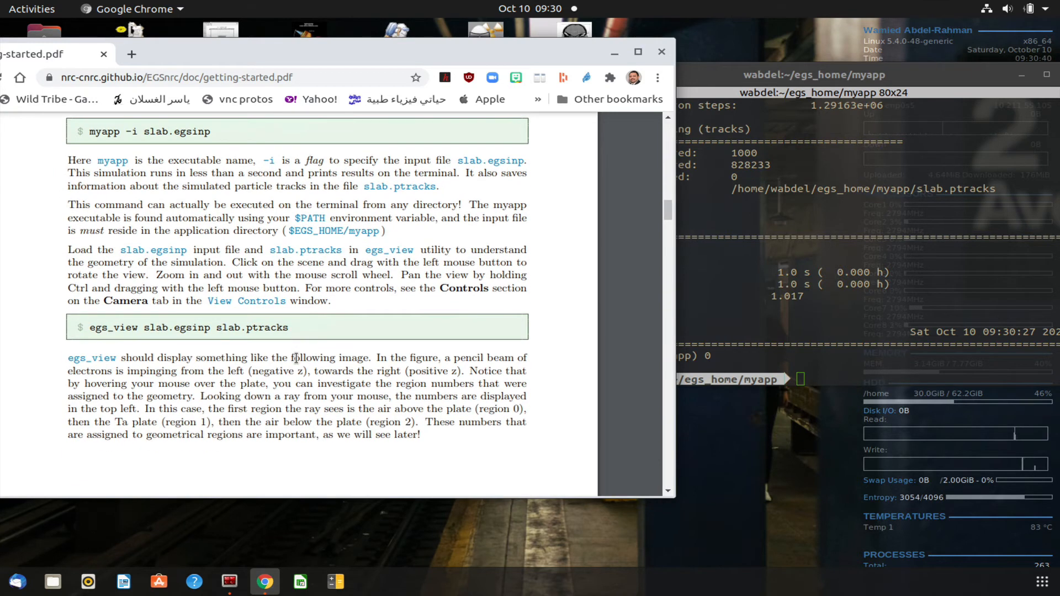
click(853, 374)
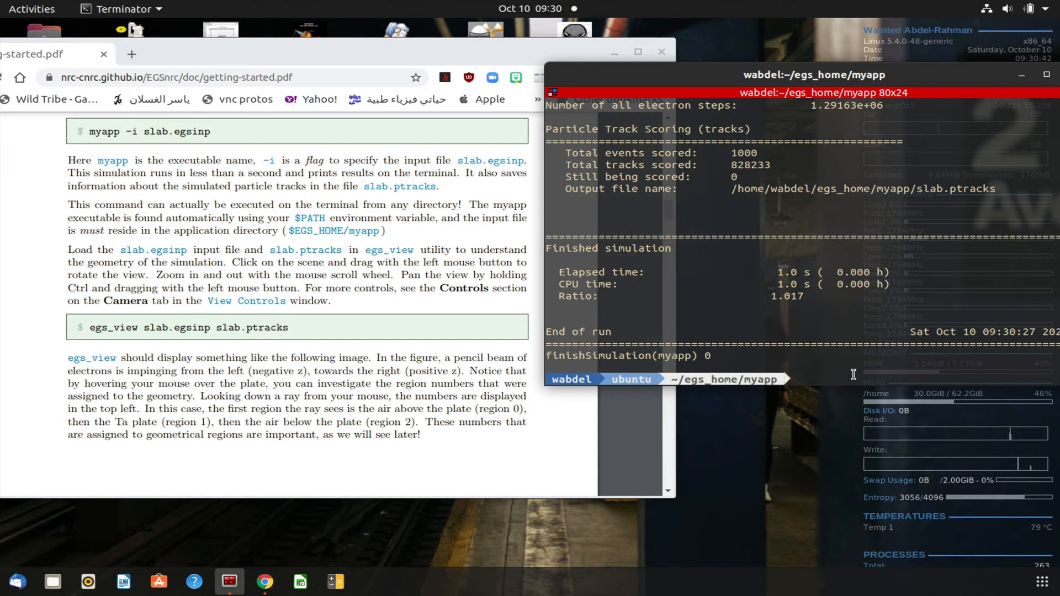
text(egs)
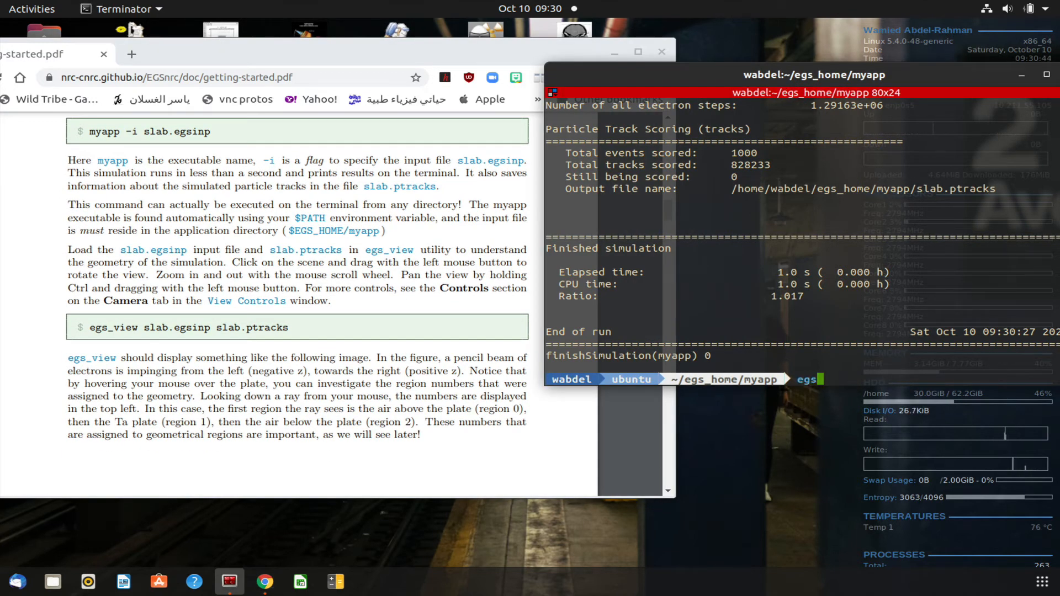
key(Tab)
key(Tab)
text(view)
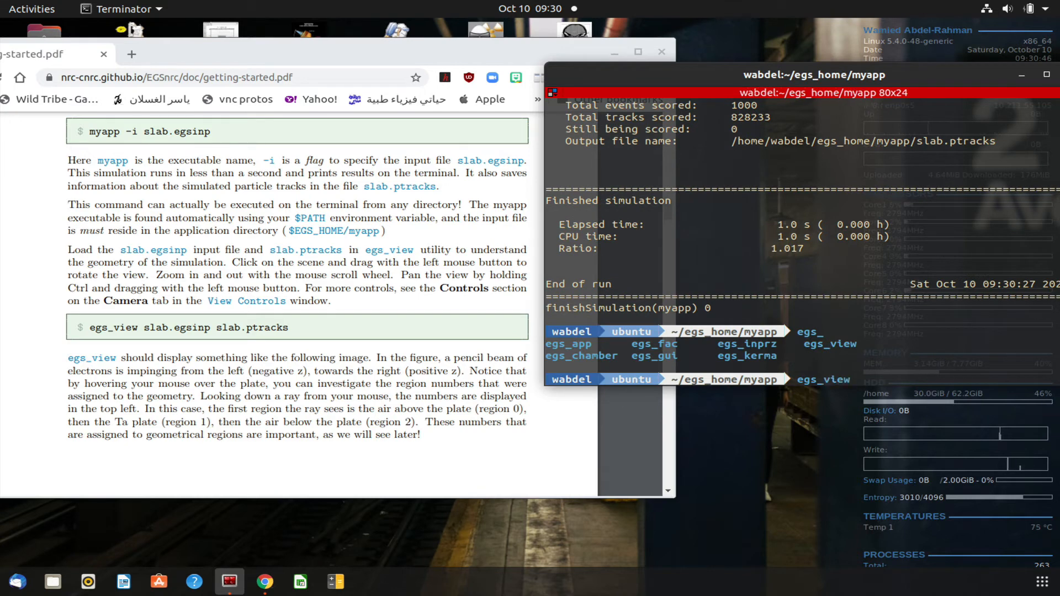
text( slab)
text(.egsinp slab.ptracks)
- Launch egs_view, set a new camera Y position on the Camera tab and brighten the ambient light
key(Return)
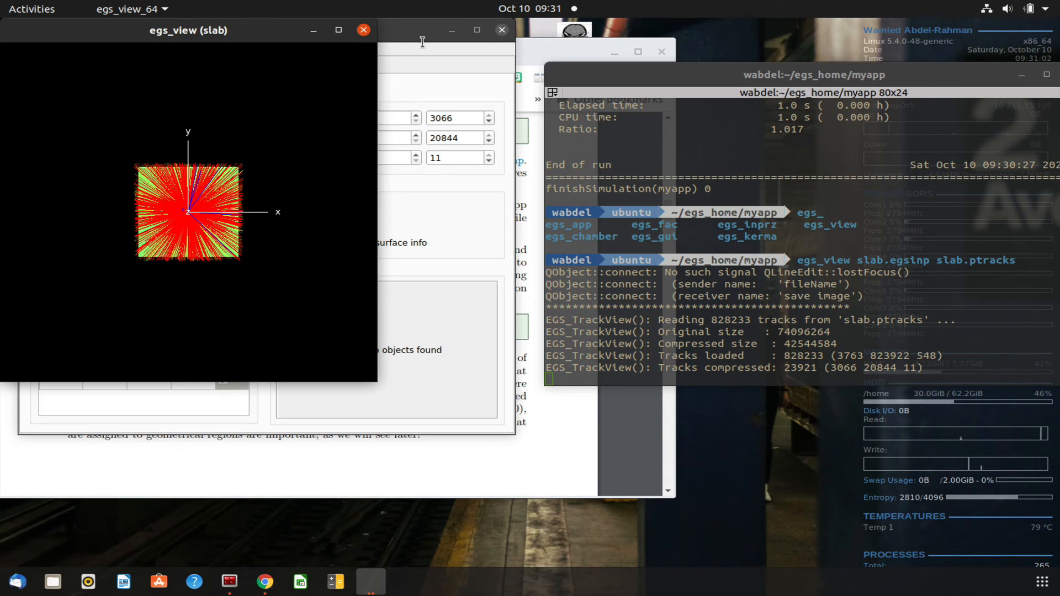
mouse_move(265, 22)
mouse_down()
mouse_move(464, 94)
mouse_move(683, 66)
mouse_up()
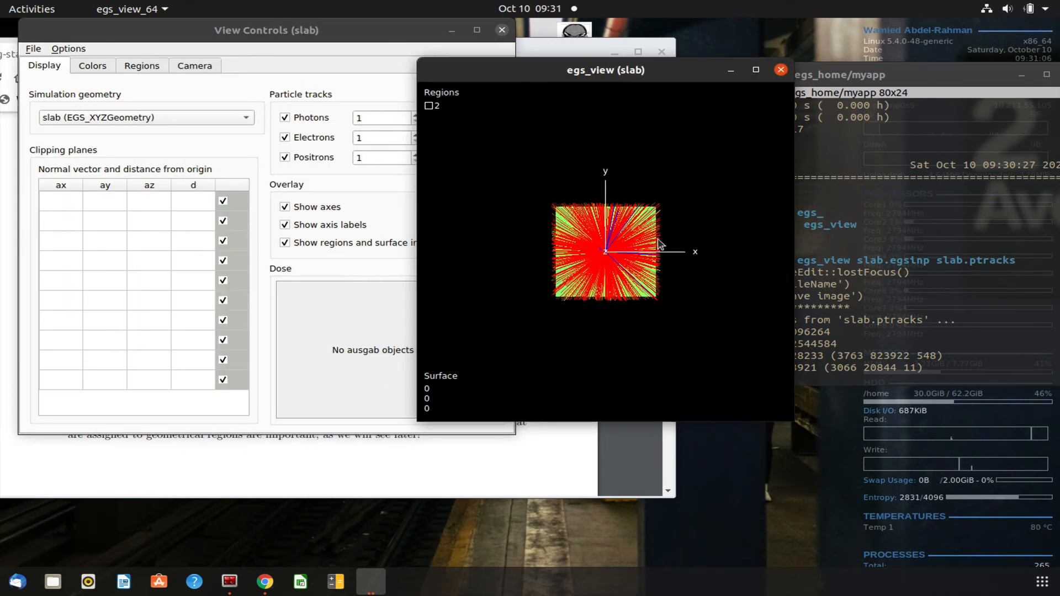
click(374, 190)
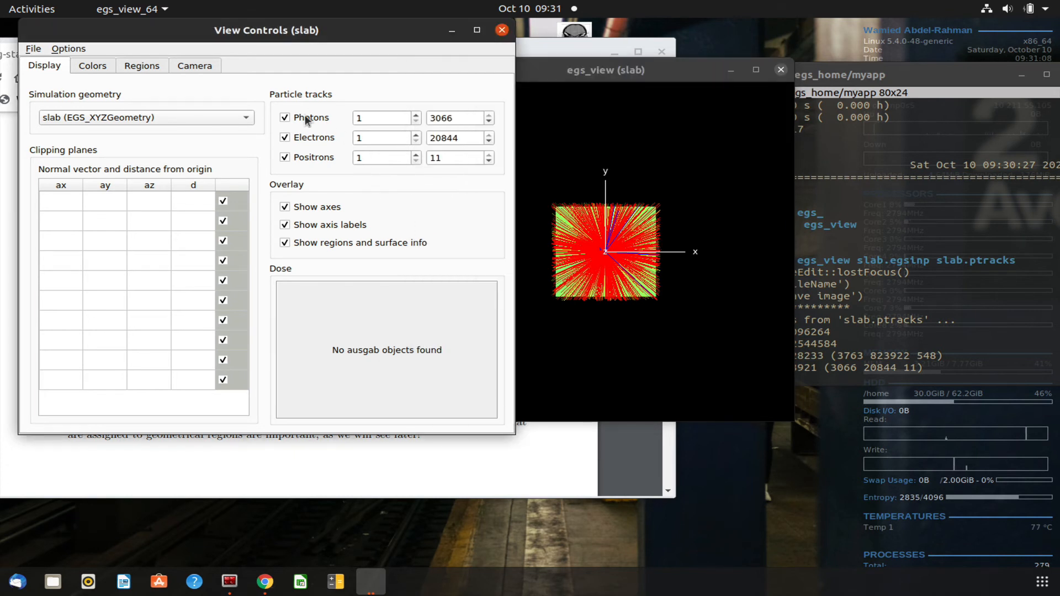
click(186, 65)
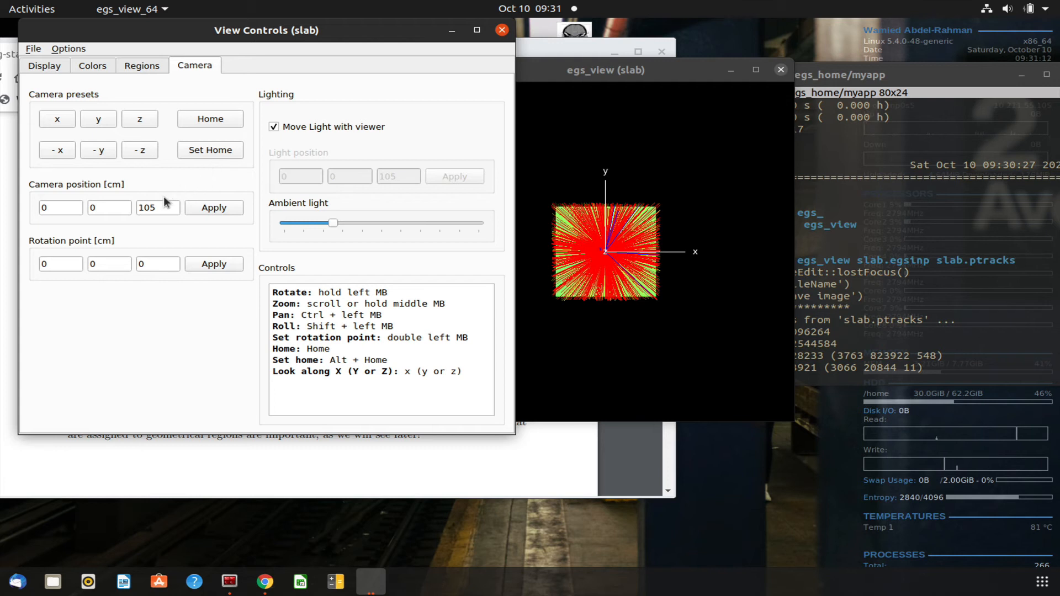
double_click(106, 211)
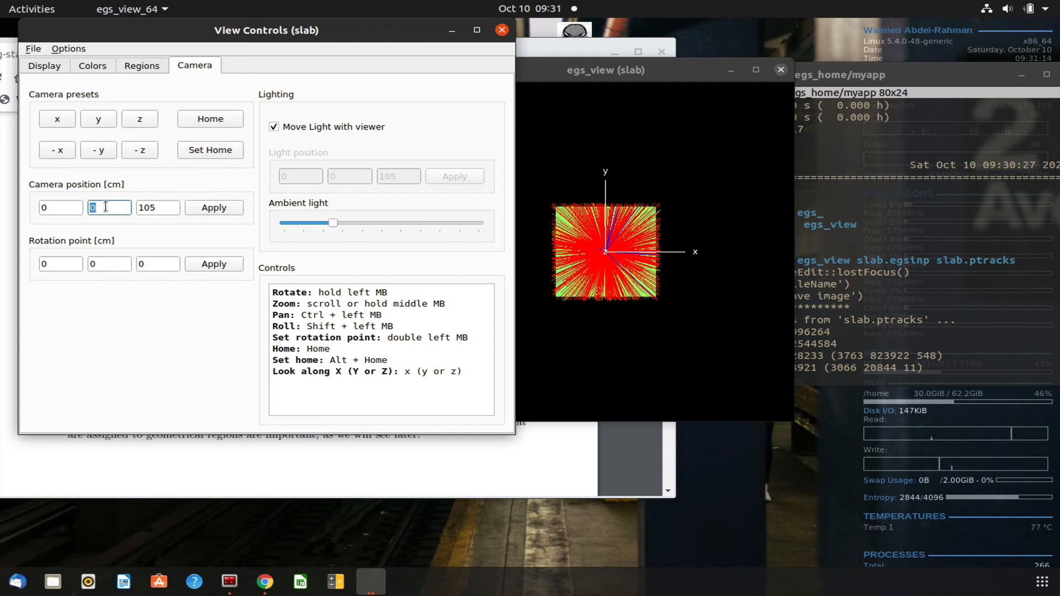
text(20)
click(221, 212)
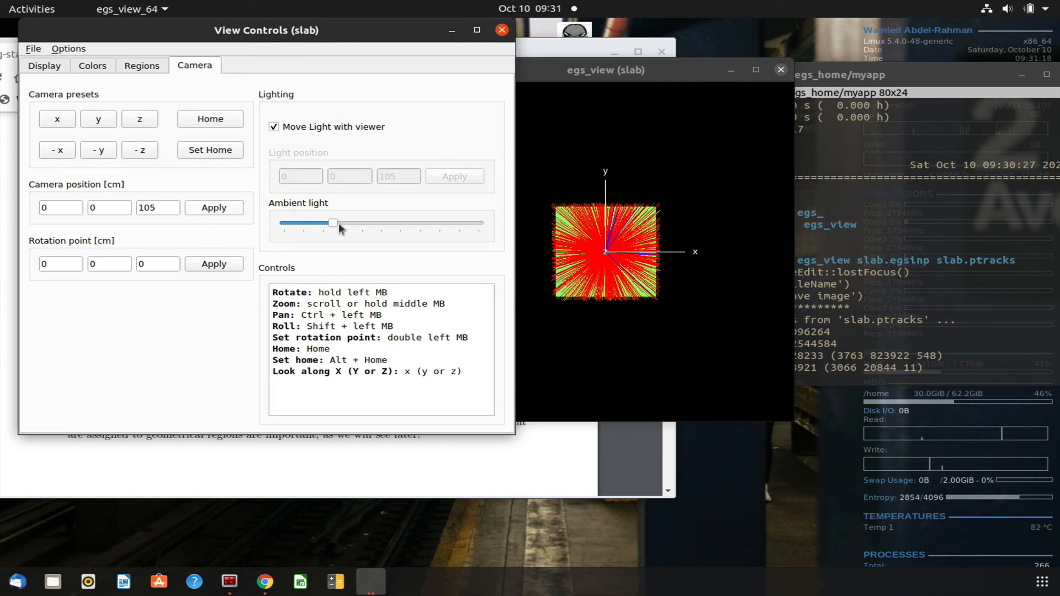
drag(330, 225, 384, 224)
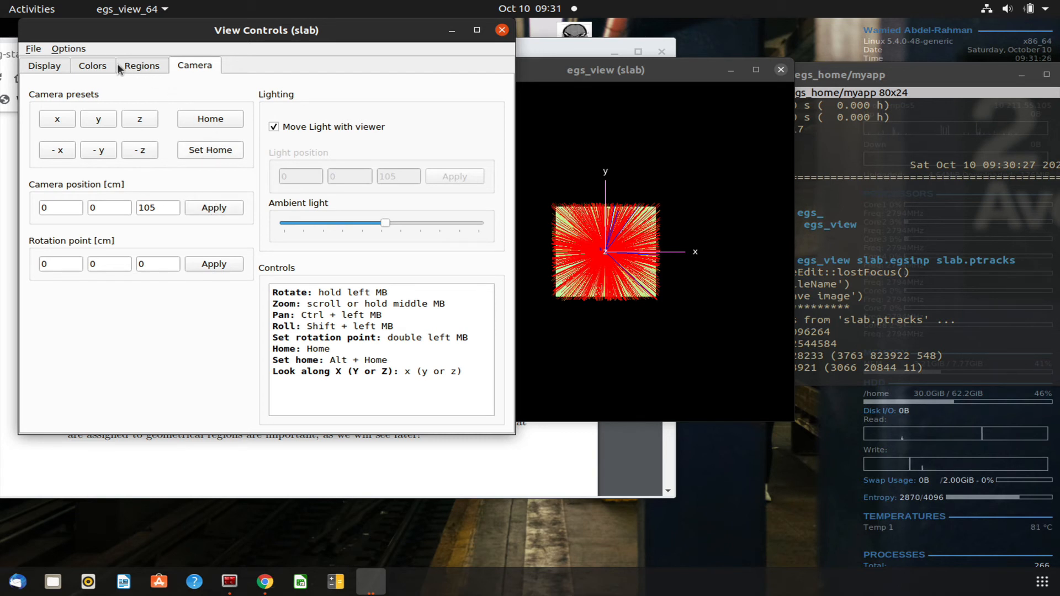
- Edit the camera X and Y position to (-51.5, -83.25, -37.98) and apply it
click(45, 67)
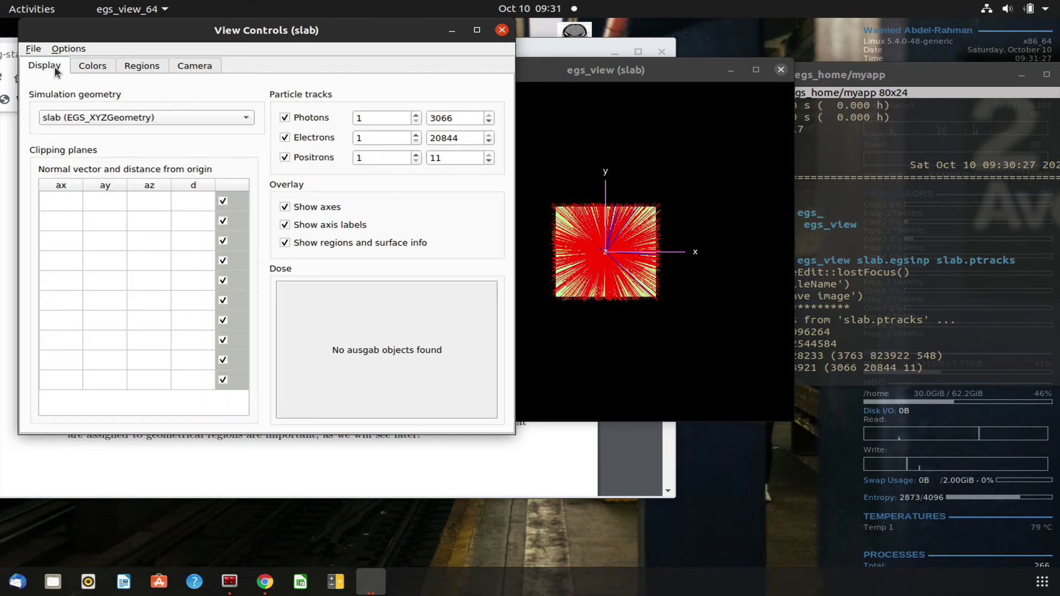
click(205, 67)
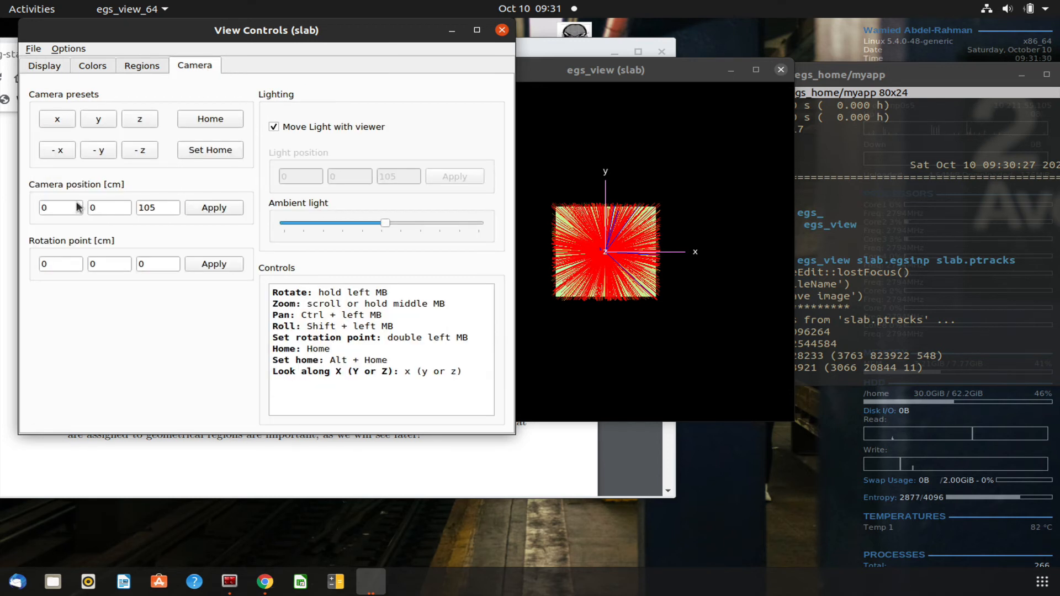
double_click(60, 207)
double_click(67, 264)
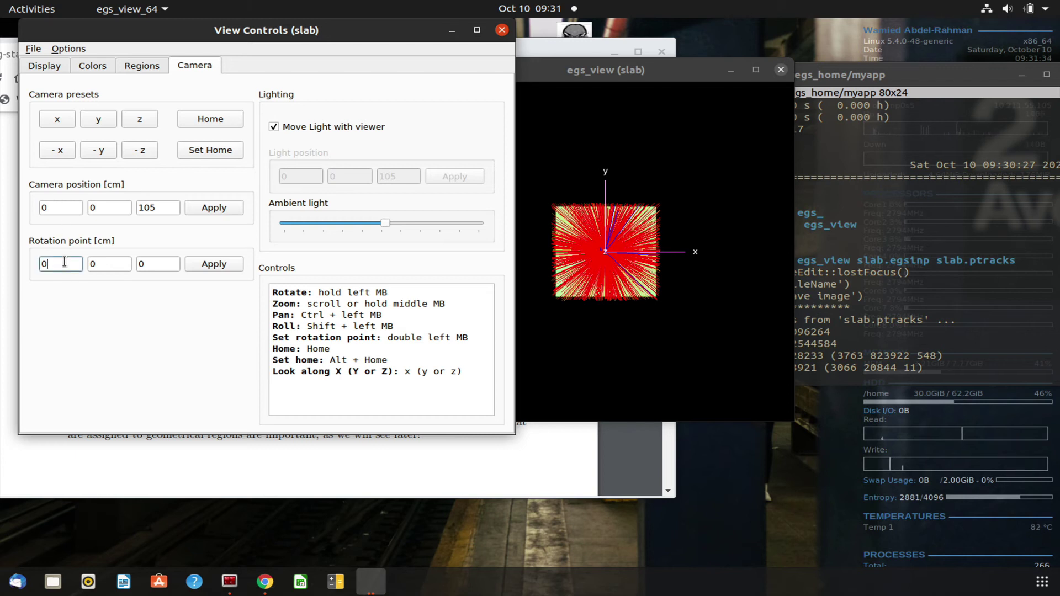
double_click(67, 208)
text(100)
double_click(115, 208)
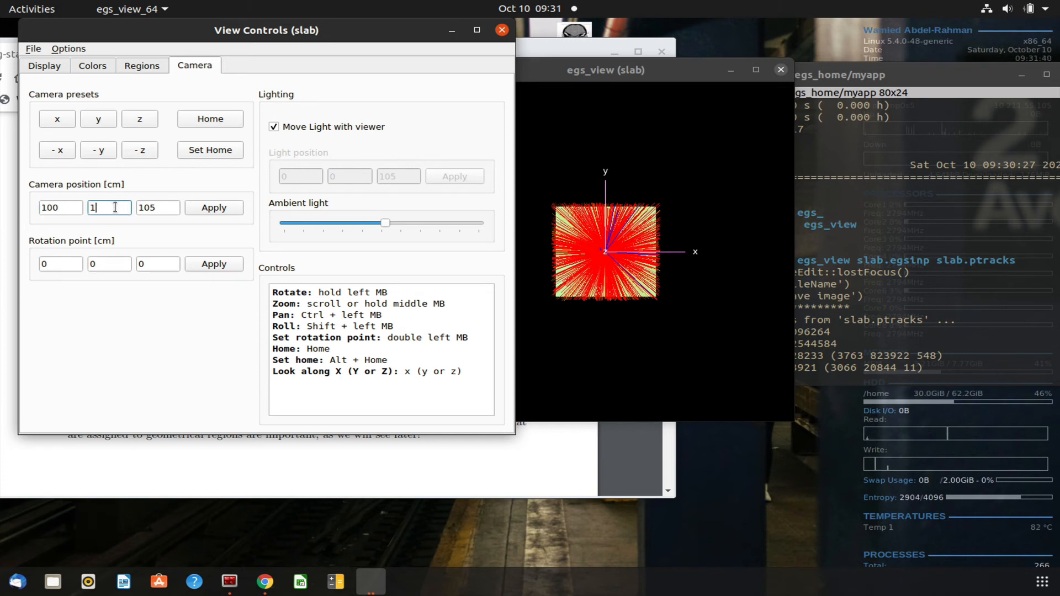
text(00)
click(212, 208)
key(Tab)
text(0)
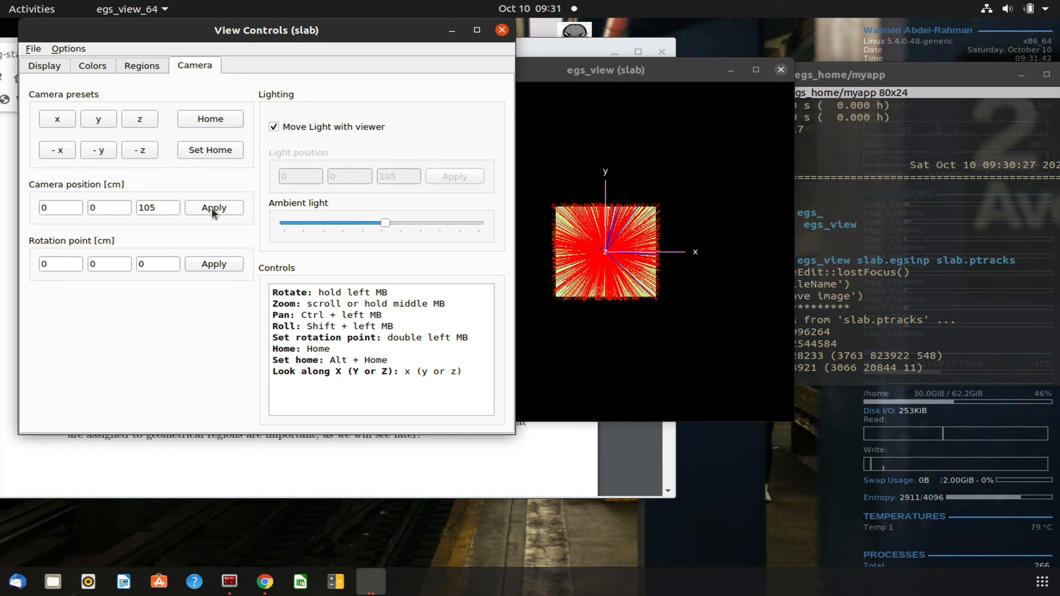
- Rotate the slab in the canvas to an oblique viewing angle
click(653, 340)
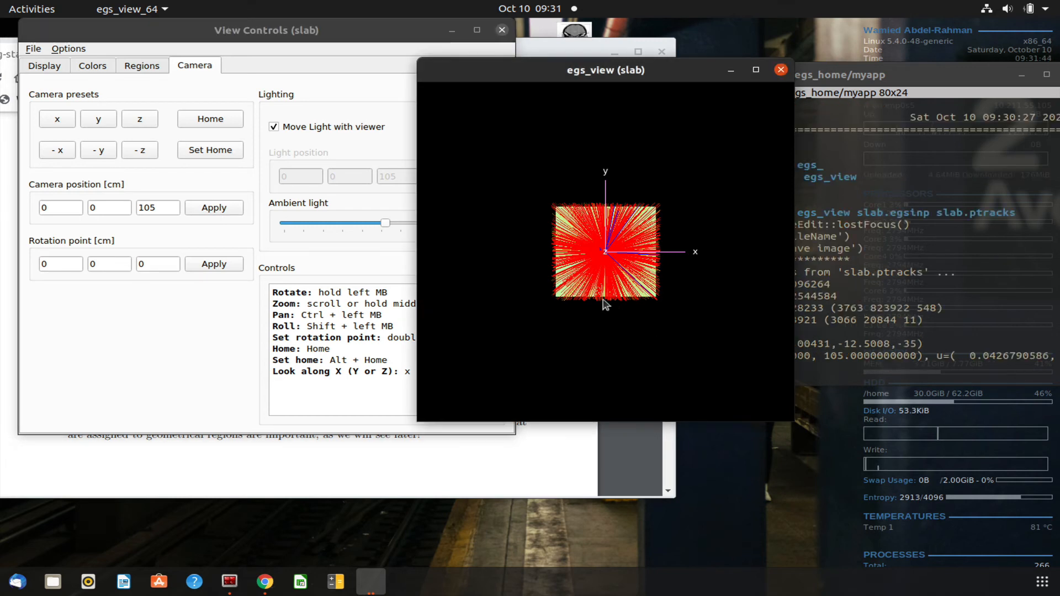
mouse_move(607, 248)
mouse_down()
mouse_move(610, 207)
mouse_move(627, 234)
mouse_up()
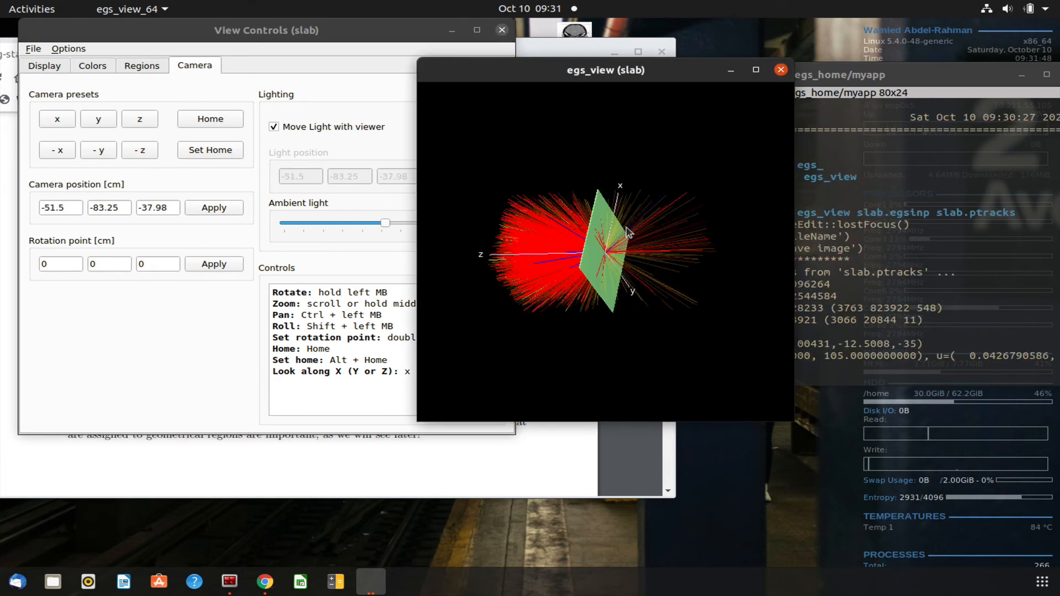
- Close both egs_view windows and rerun myapp -i slab.egsinp from history
click(781, 70)
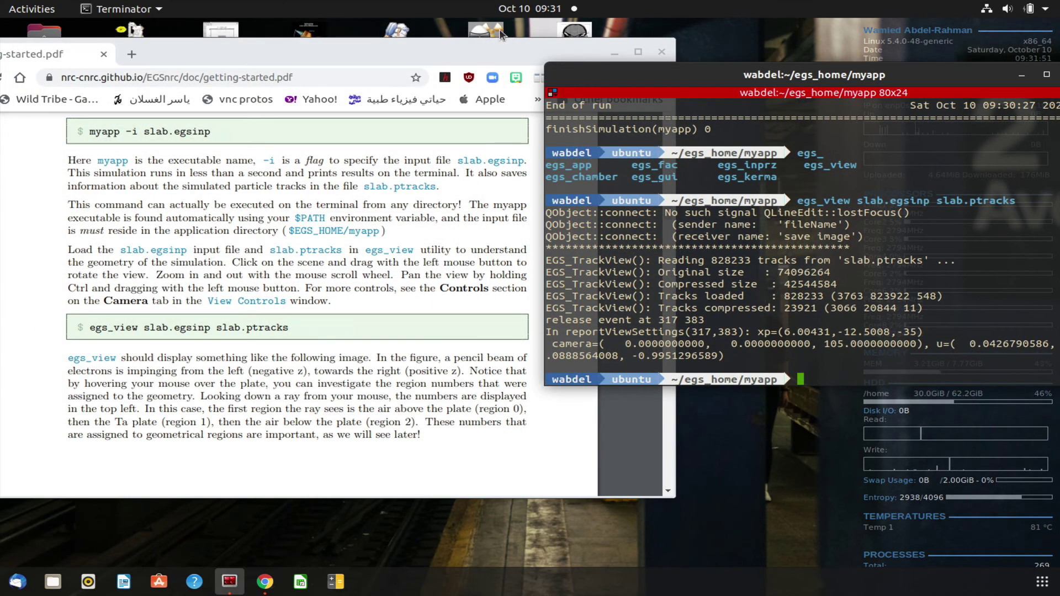
click(501, 32)
key(Up)
key(Up)
key(Return)
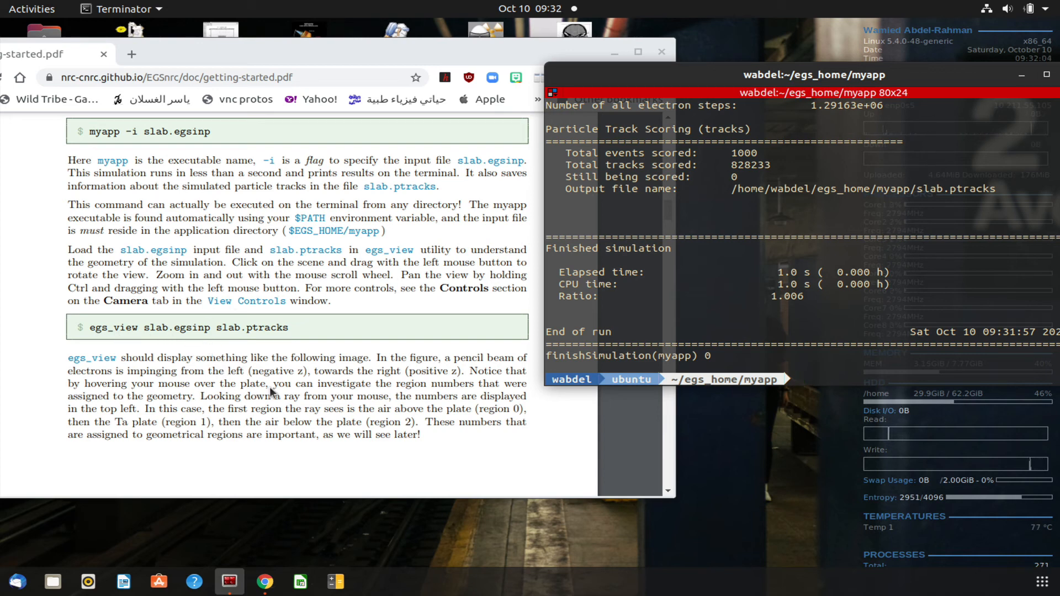
text(egs_view)
text( slab.egsinp )
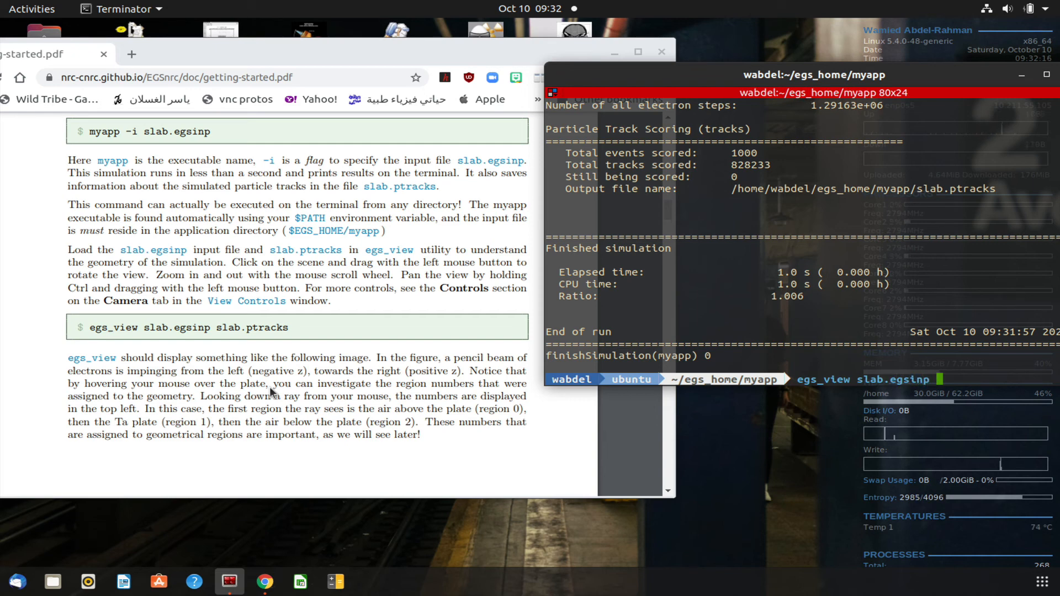
text(slab.)
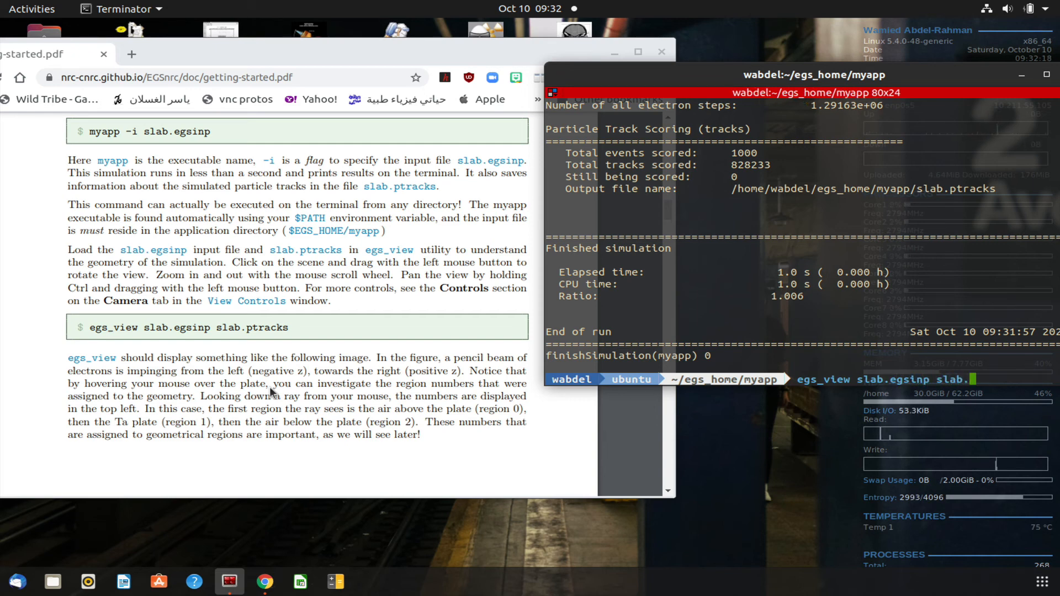
text(p)
- Launch egs_view slab.egsinp slab.ptracks and move the track view to uncover View Controls
key(Tab)
key(Return)
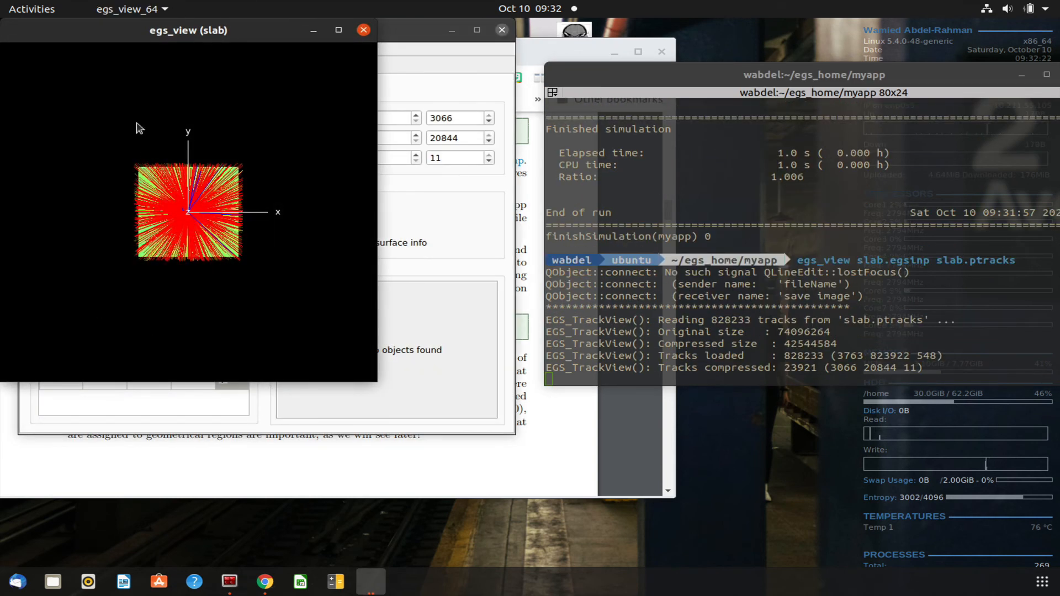
drag(106, 42, 510, 65)
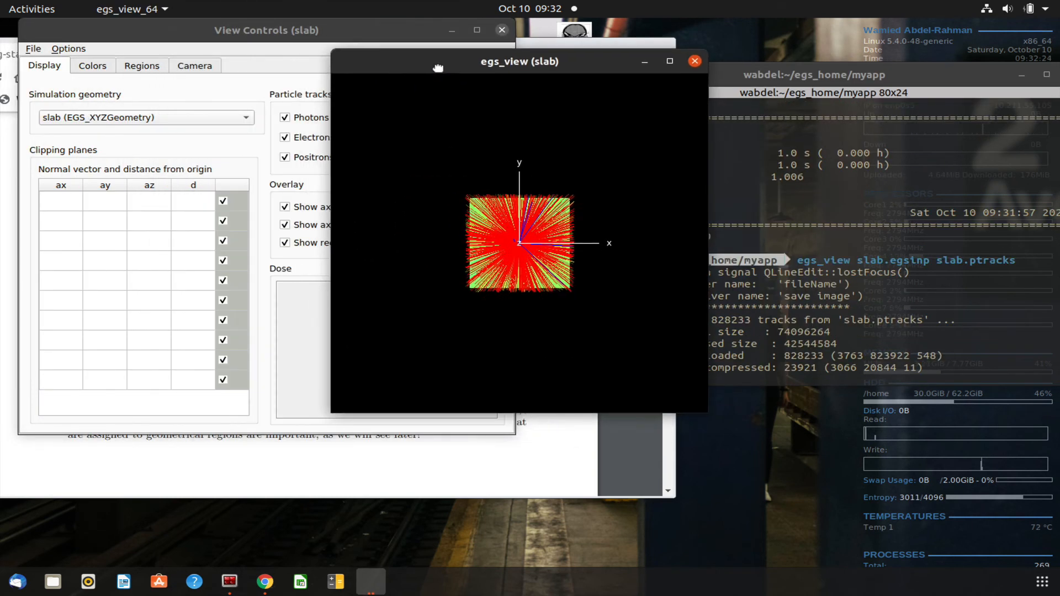
- Rotate the slab and its tracks to an oblique view of the plate
mouse_move(570, 254)
mouse_down()
mouse_move(591, 272)
mouse_move(592, 261)
mouse_up()
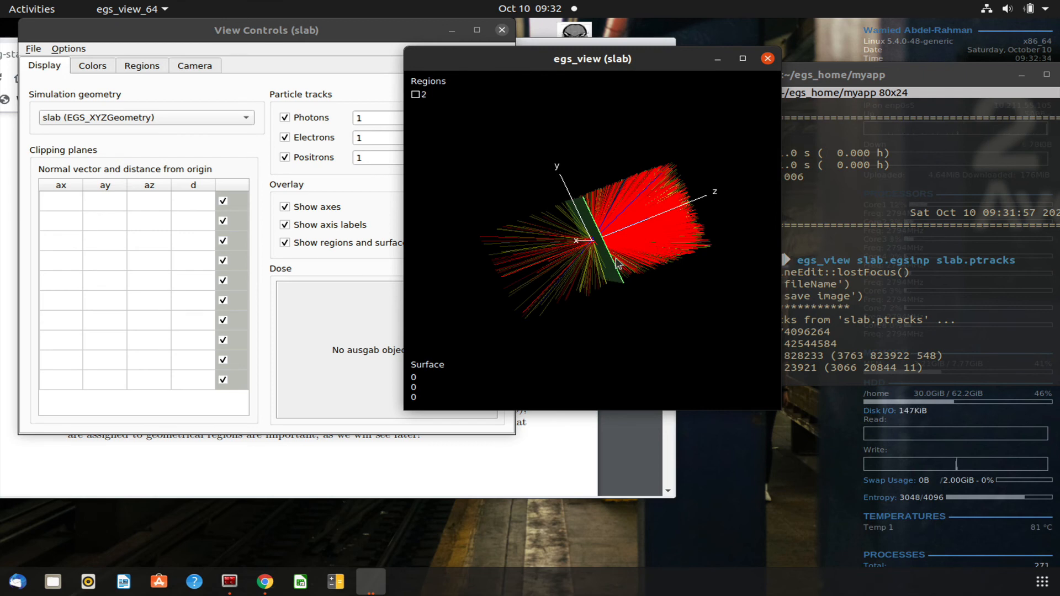
drag(617, 264, 618, 263)
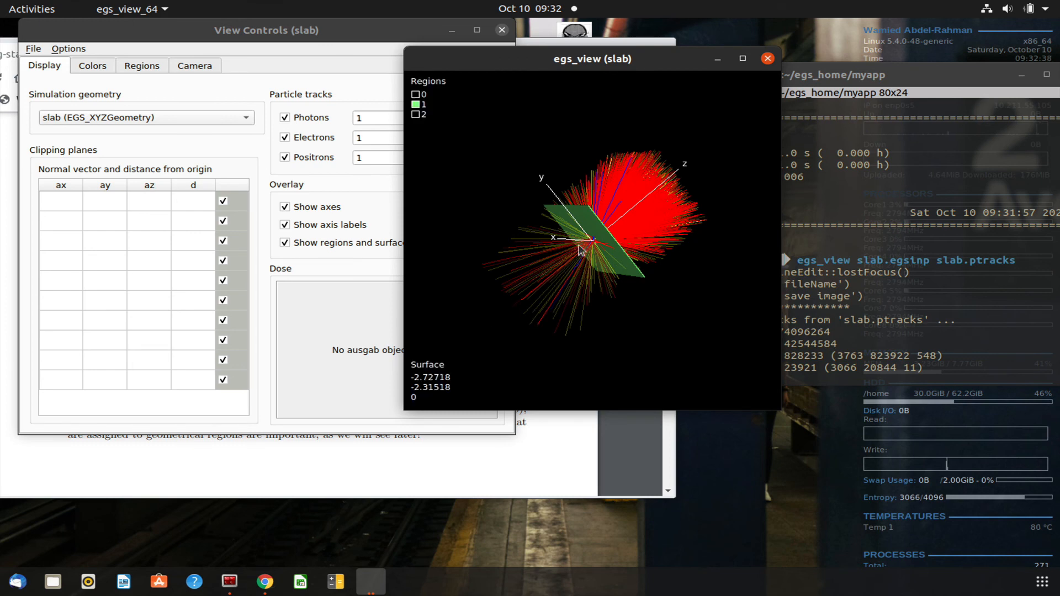
drag(606, 241, 645, 194)
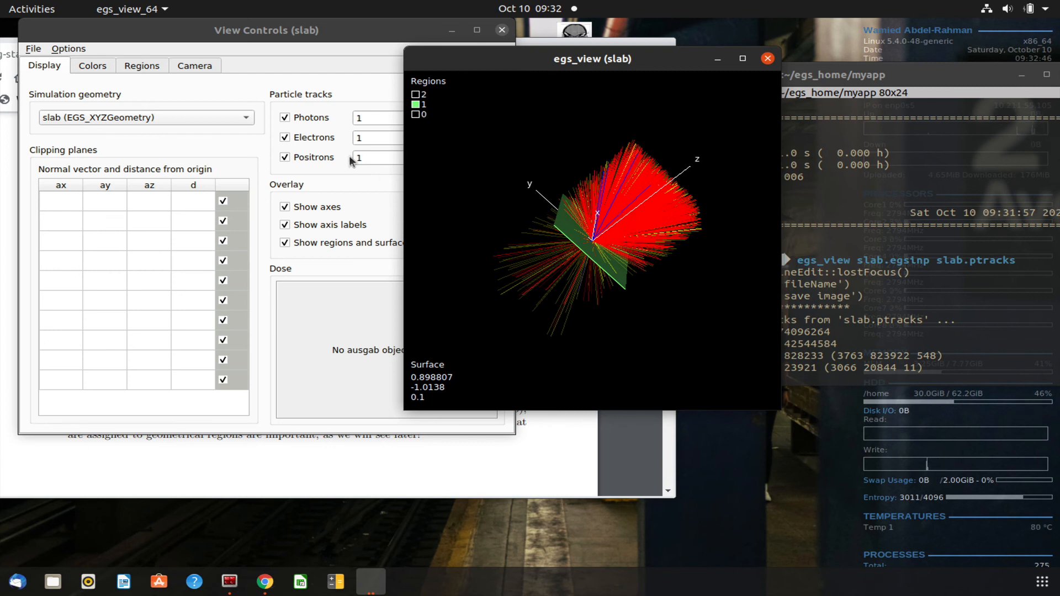
- Show only photon tracks, rotate the view, then restore electrons and positrons
click(286, 138)
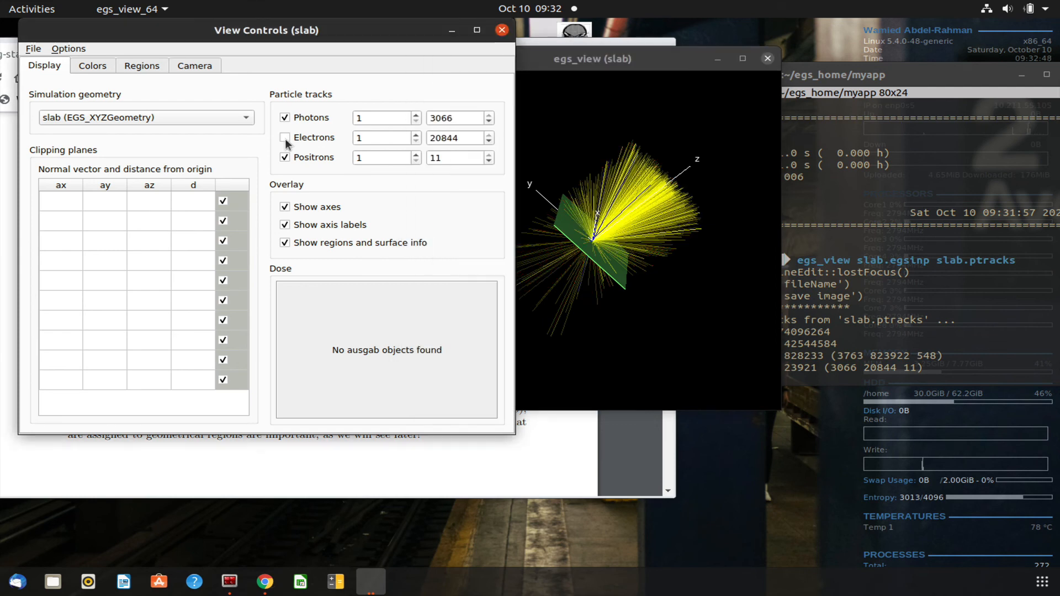
click(284, 157)
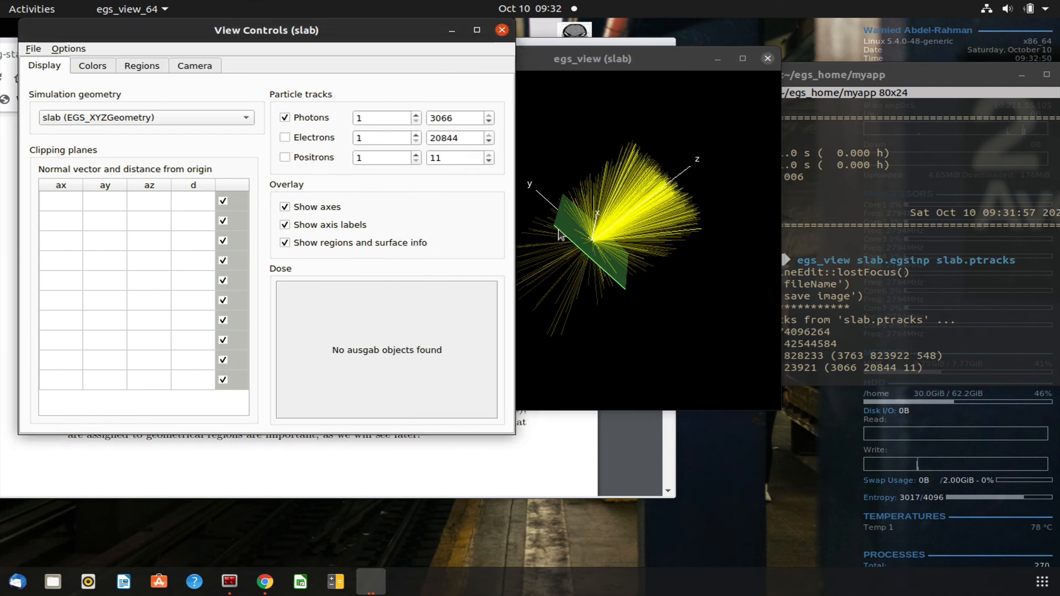
mouse_move(596, 237)
mouse_down()
mouse_move(609, 245)
mouse_move(614, 214)
mouse_up()
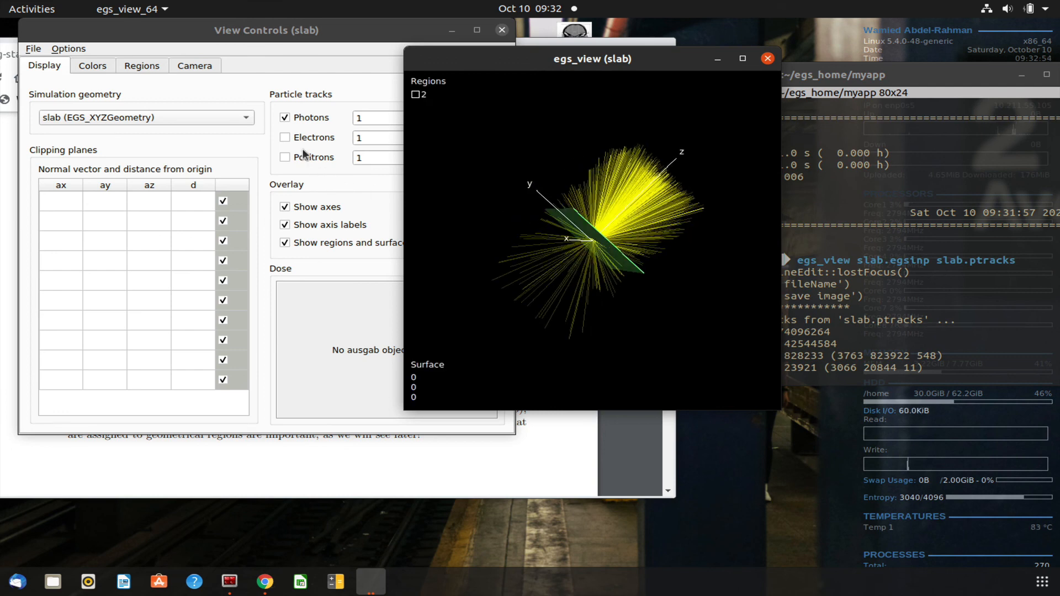
click(285, 139)
click(284, 157)
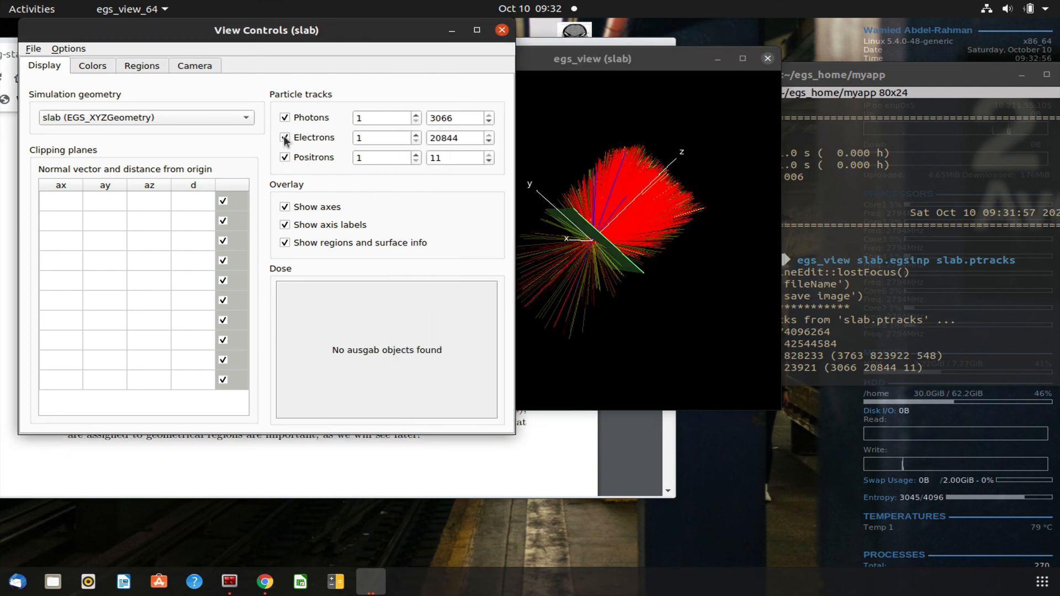
- Show only electron tracks and rotate the slab view
click(284, 118)
click(287, 159)
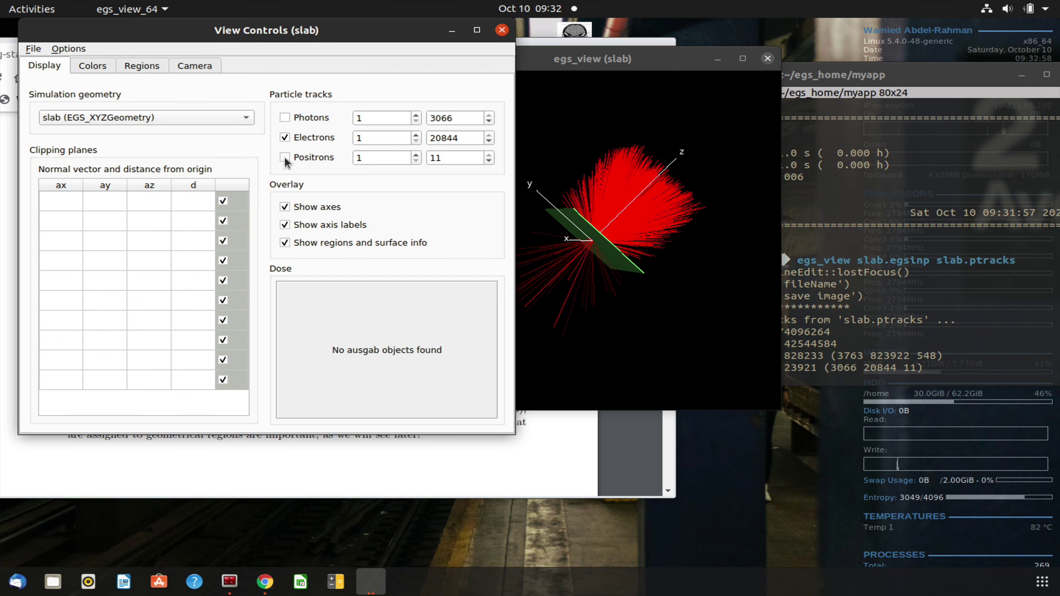
click(396, 138)
click(655, 231)
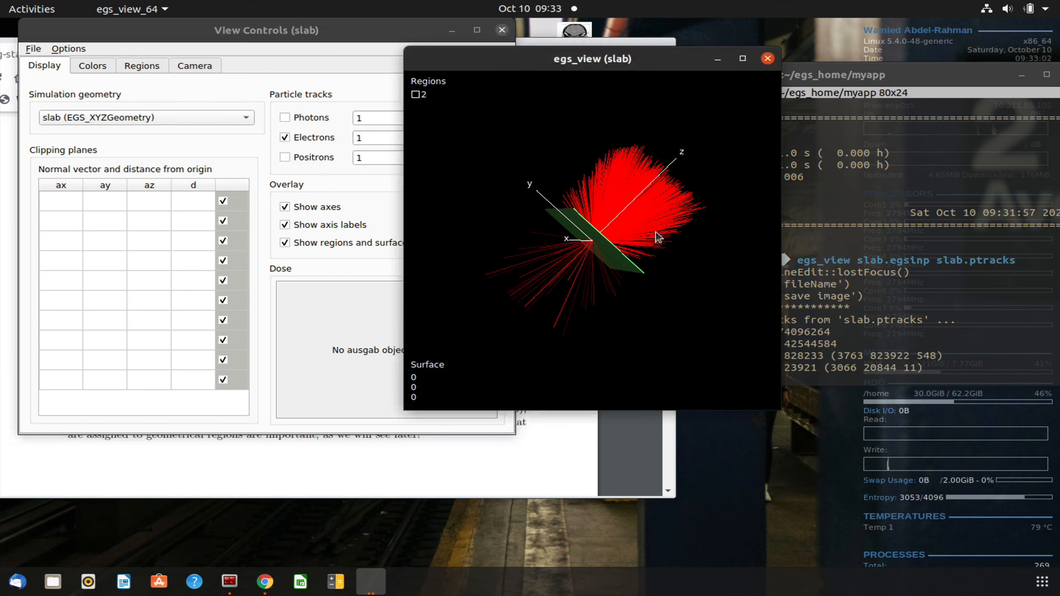
mouse_move(655, 232)
mouse_down()
mouse_move(651, 252)
mouse_move(679, 226)
mouse_move(655, 240)
mouse_up()
- Show only positron tracks, tilt the slab face-on, then turn all three track types back on
click(285, 138)
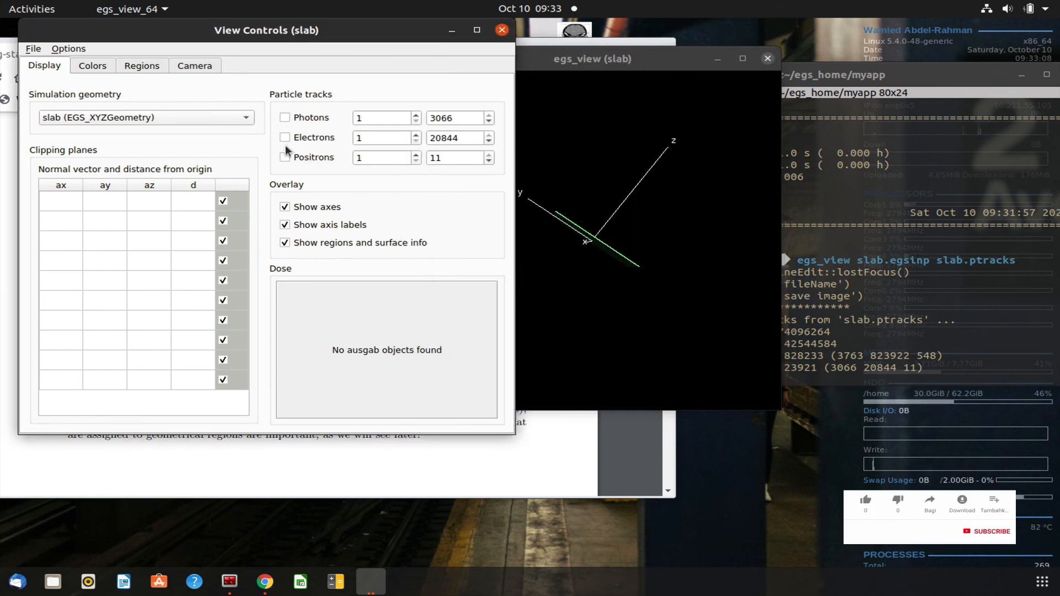
click(285, 158)
mouse_move(627, 259)
mouse_down()
mouse_move(627, 244)
mouse_move(621, 263)
mouse_move(612, 258)
mouse_up()
click(285, 138)
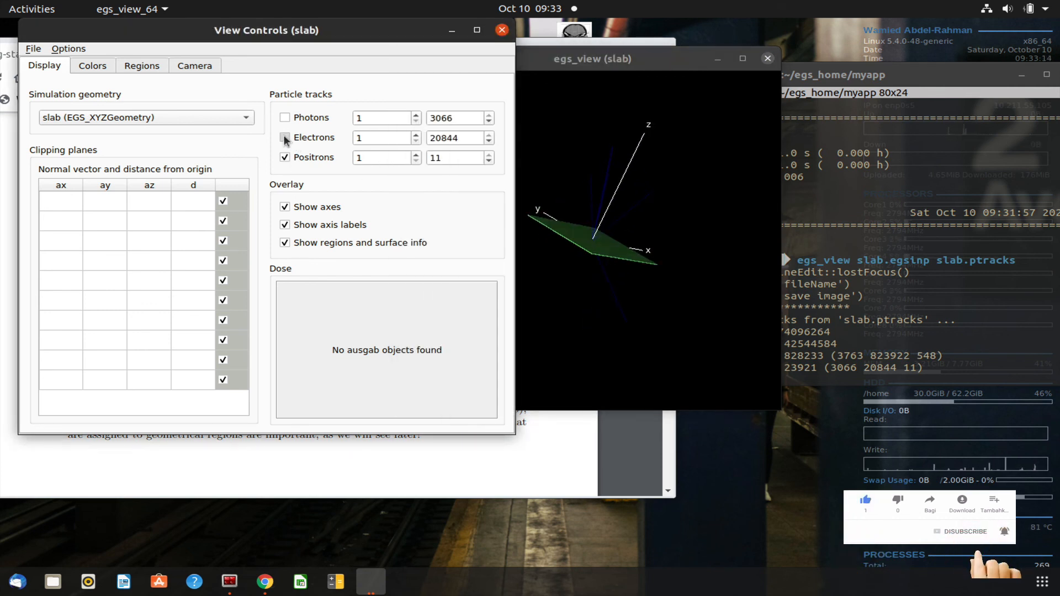
click(284, 117)
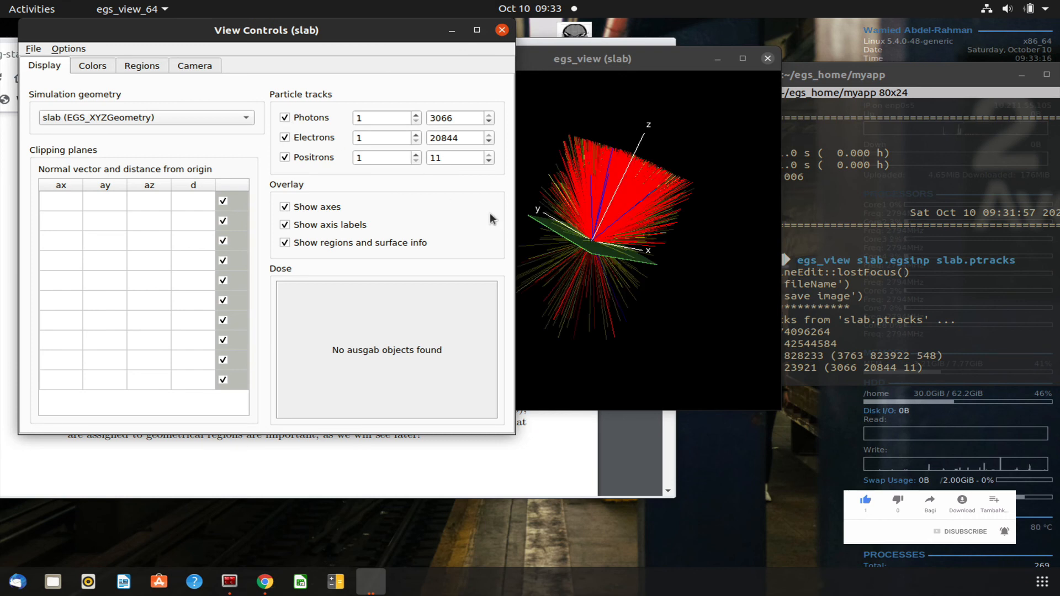
- Close egs_view, glance at the guide, and return to the empty terminal prompt
click(501, 31)
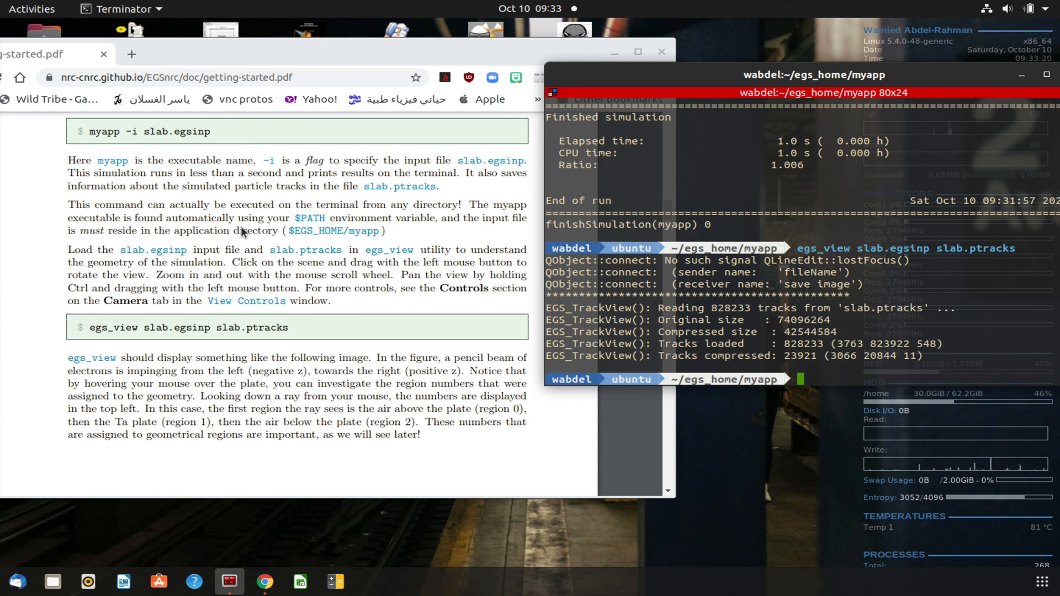
click(217, 221)
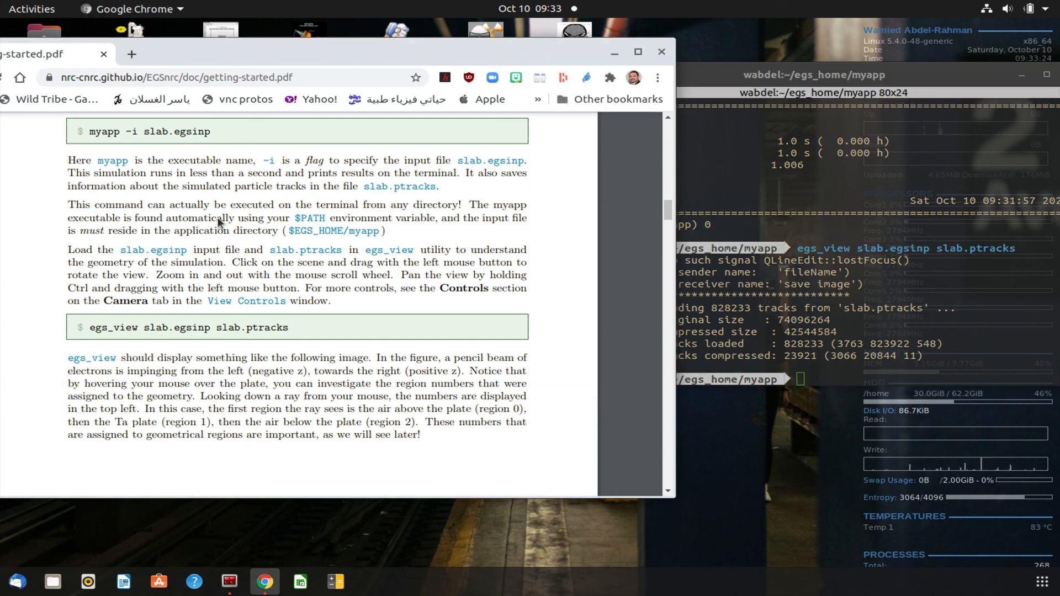
click(951, 284)
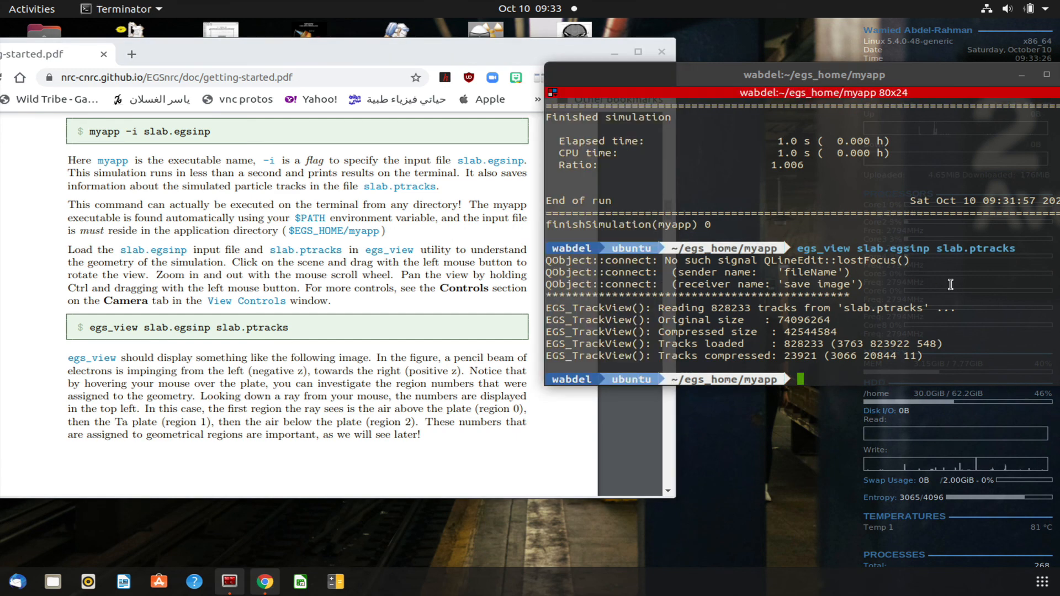